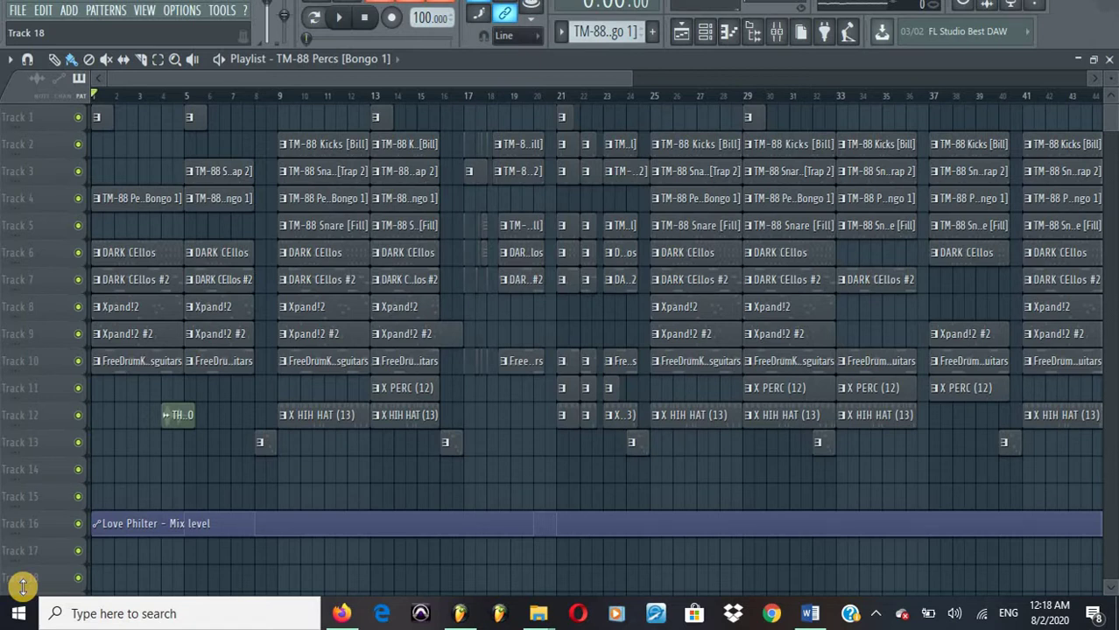
# Step: Play the beat and switch the mixer to the Wide 2 layout
pyautogui.click(340, 18)
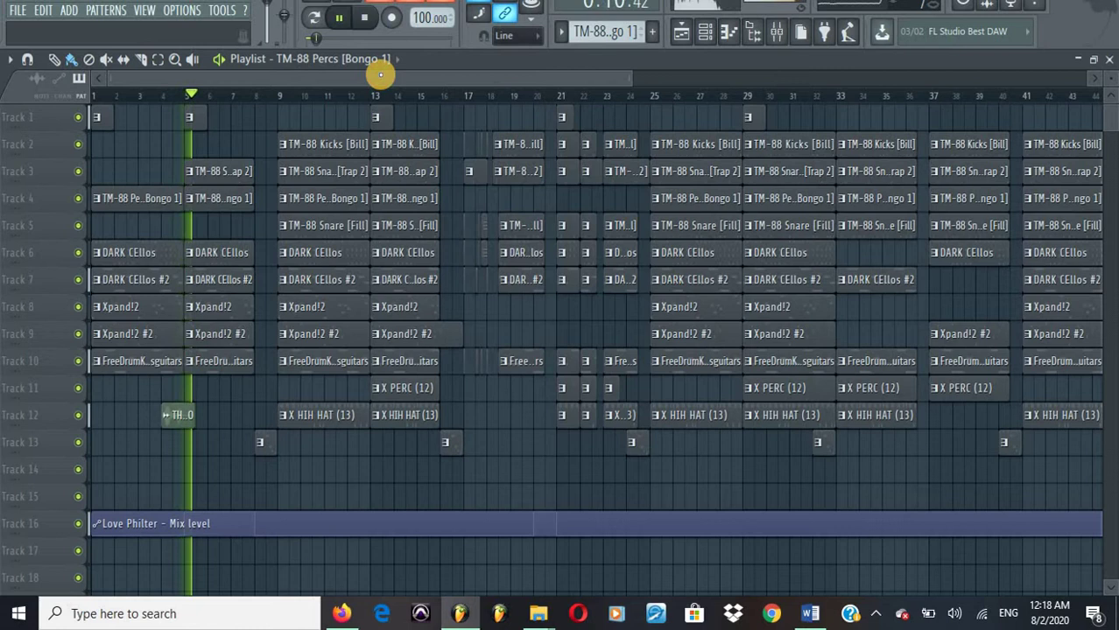
pyautogui.press('F9')
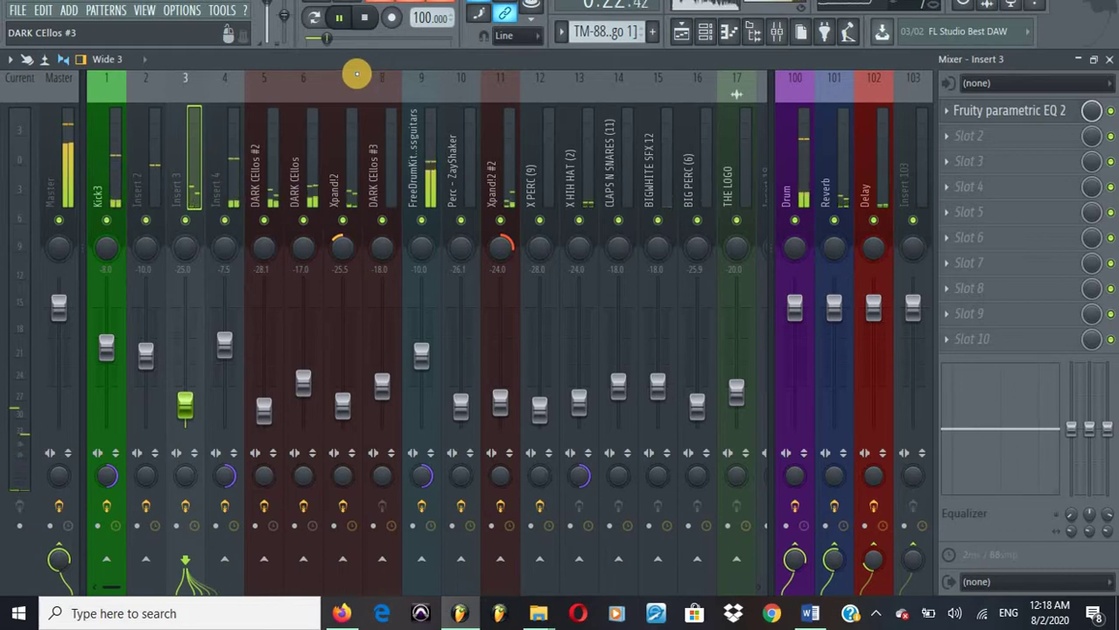
pyautogui.click(116, 59)
pyautogui.click(116, 133)
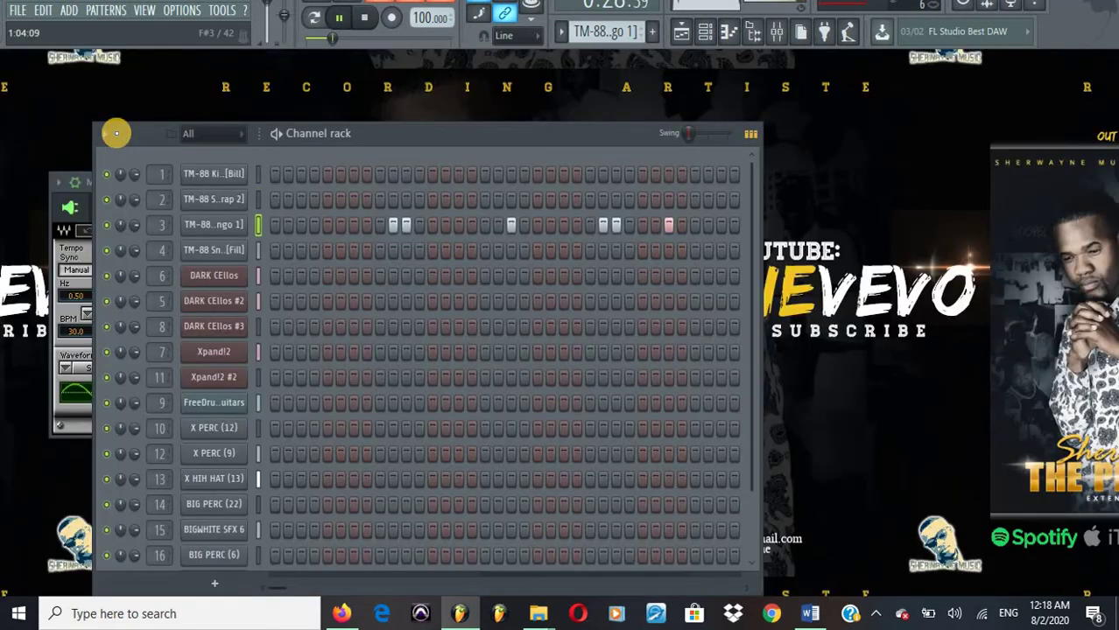
# Step: Close the Channel rack, bring the Playlist back up and stop playback
pyautogui.click(705, 33)
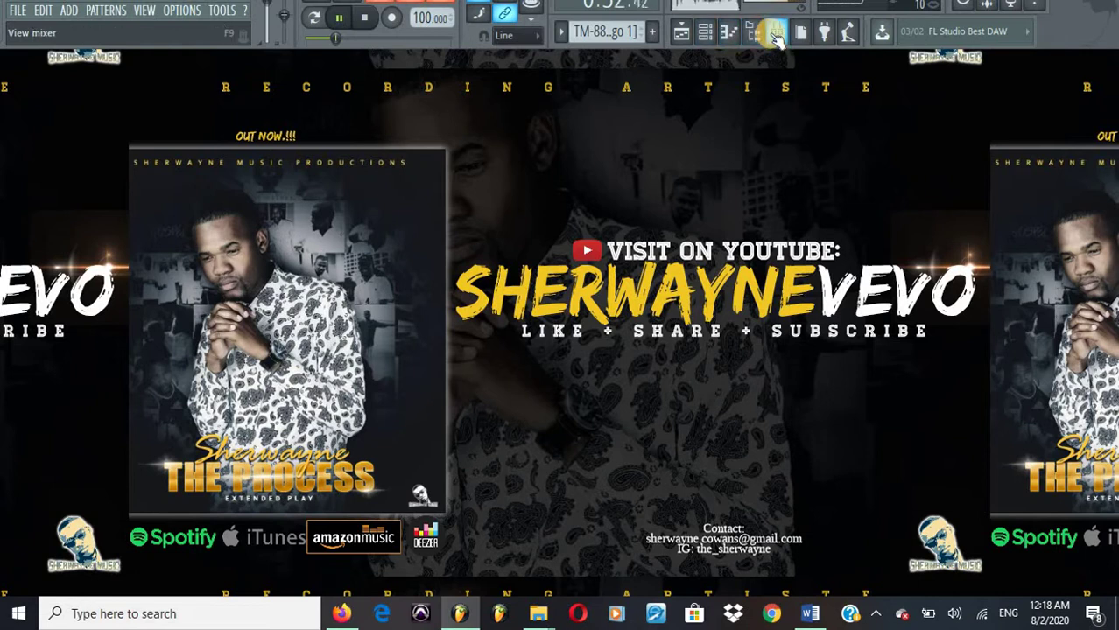
pyautogui.click(681, 33)
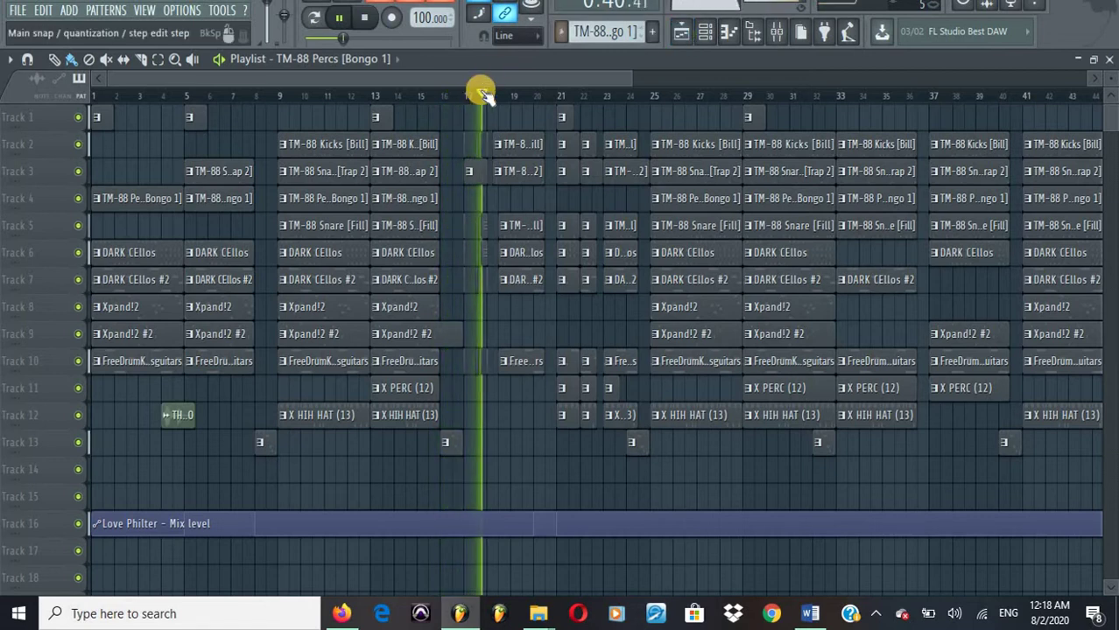
pyautogui.scroll(5, 477, 97)
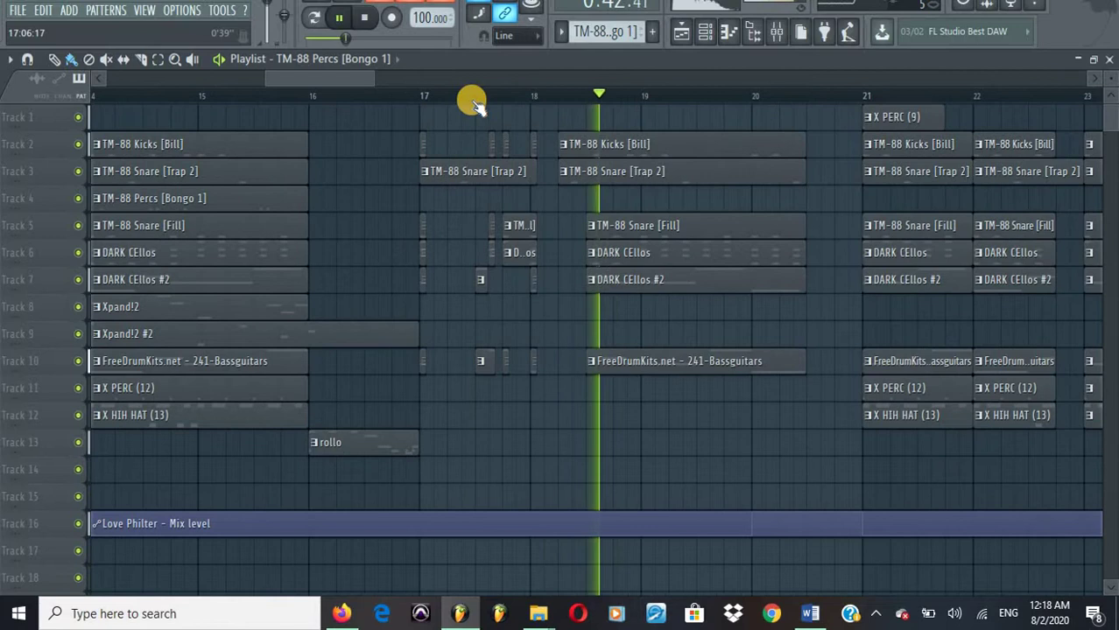
pyautogui.scroll(-4, 473, 96)
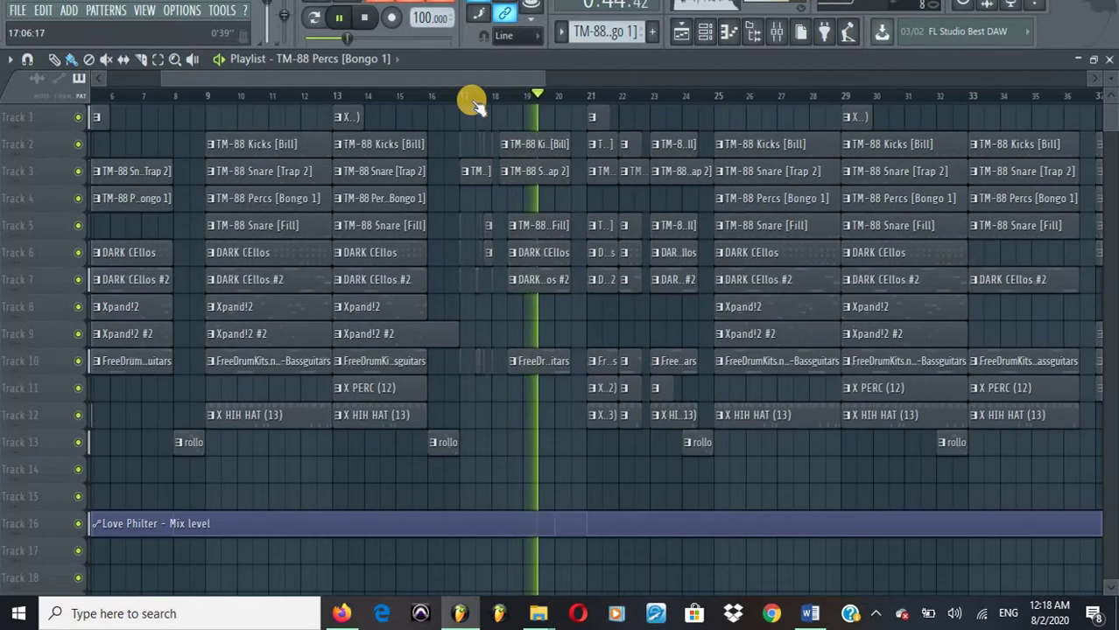
pyautogui.press('space')
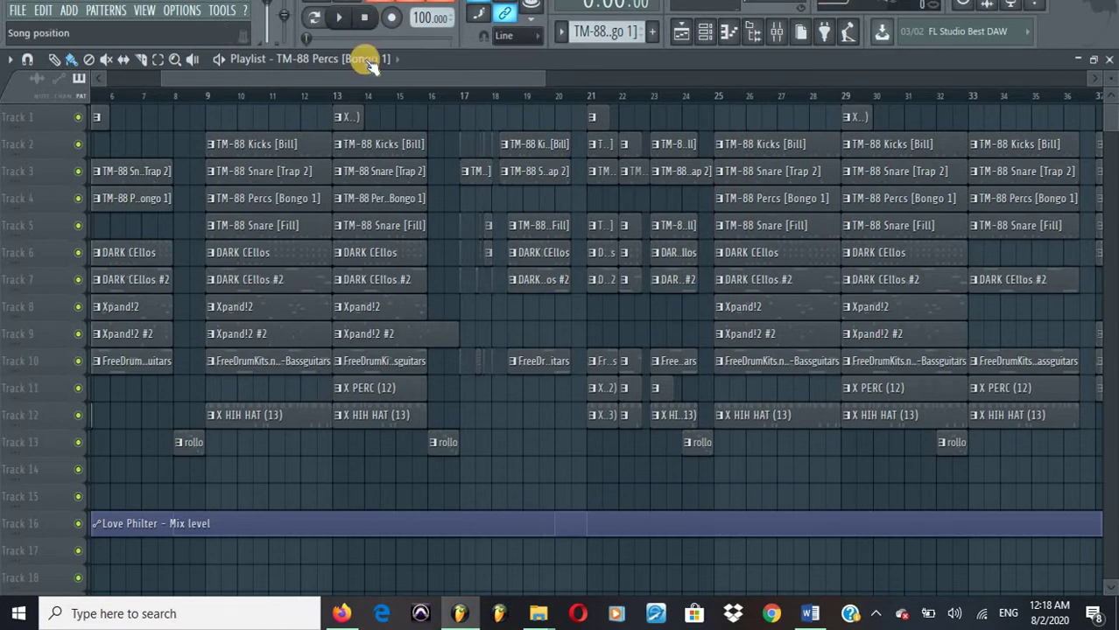
# Step: Show the Wide 2 mixer with Kick3, X PERC and the Drum, Reverb and Delay buses
pyautogui.moveTo(368, 77); pyautogui.dragTo(162, 78)
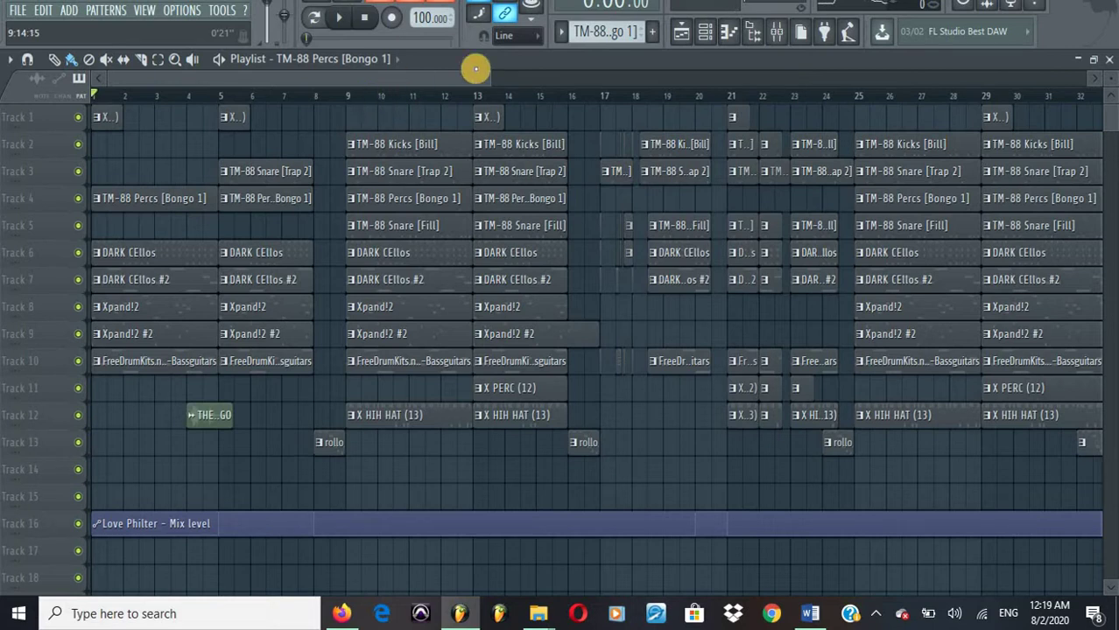
pyautogui.click(776, 31)
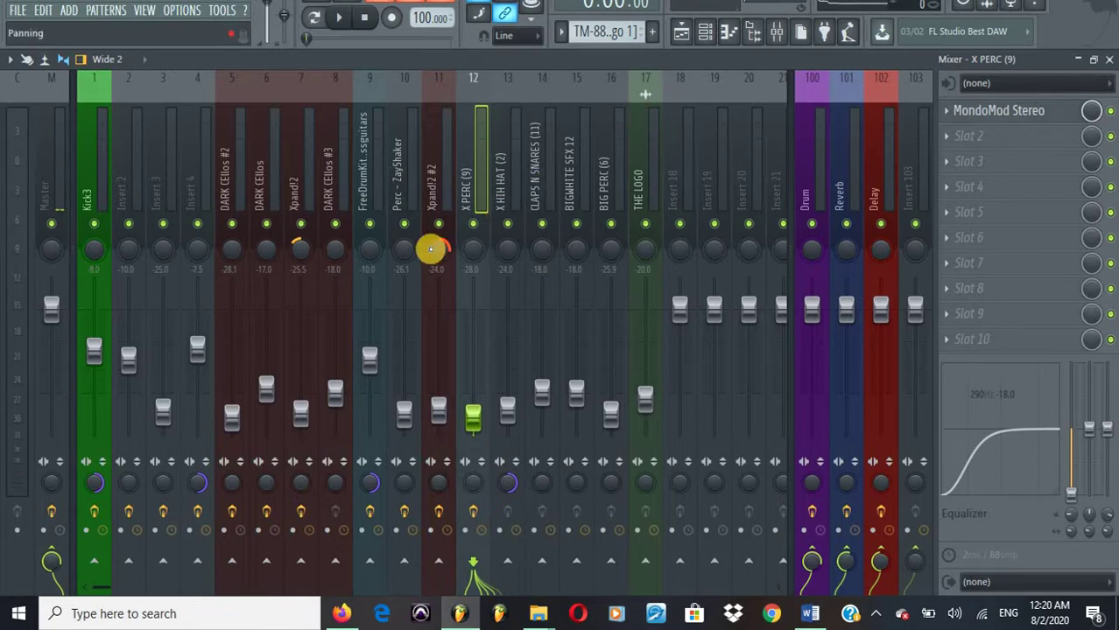
# Step: Select bars 9 to 13 of the arrangement in the Playlist
pyautogui.click(704, 32)
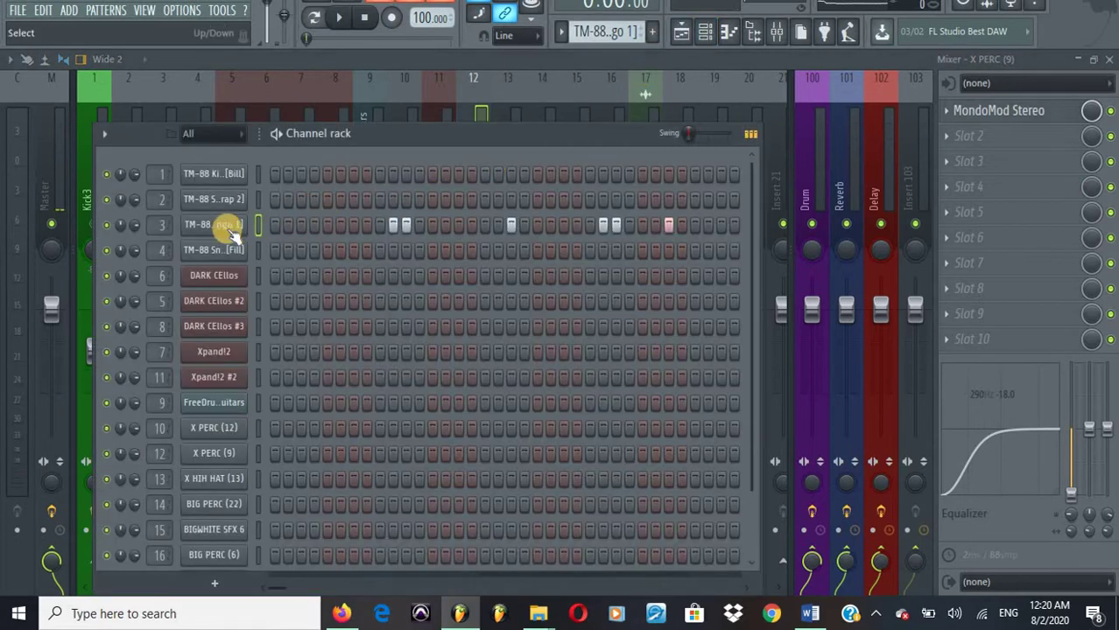
pyautogui.click(680, 33)
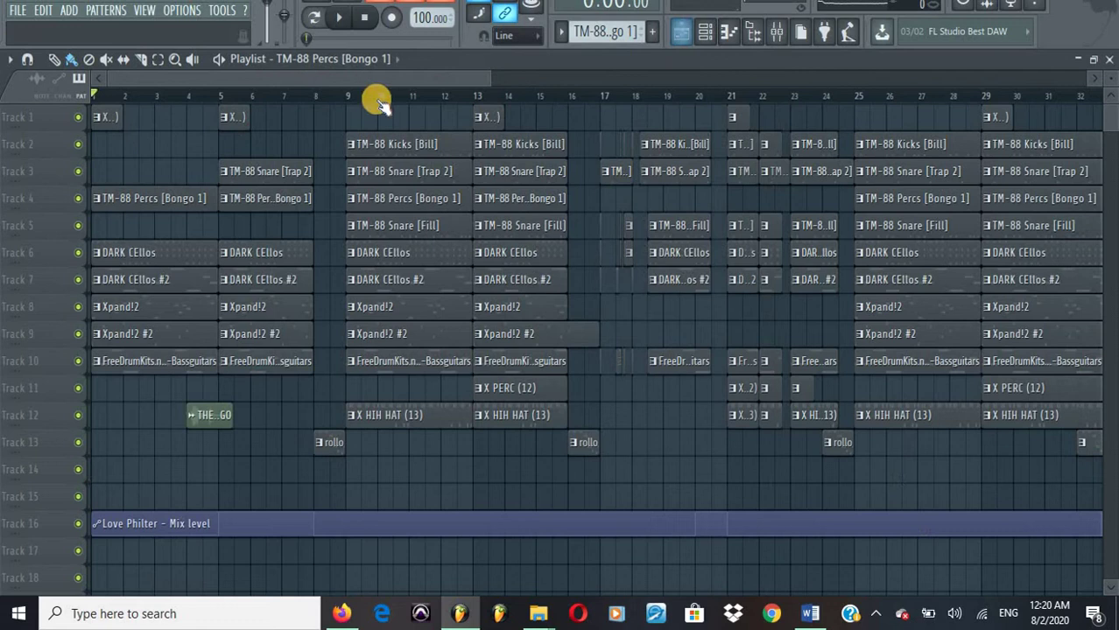
pyautogui.moveTo(348, 95); pyautogui.dragTo(561, 113)
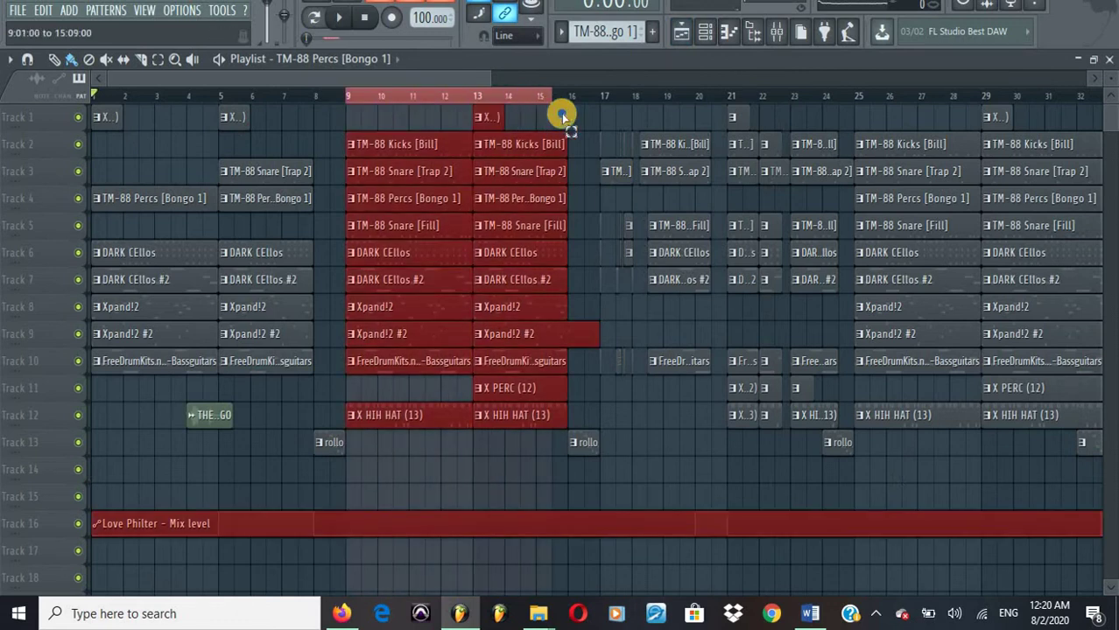
# Step: Open the TM-88 Percs [Bongo 1] pattern in the piano roll, showing Note pan in the control lane
pyautogui.click(706, 33)
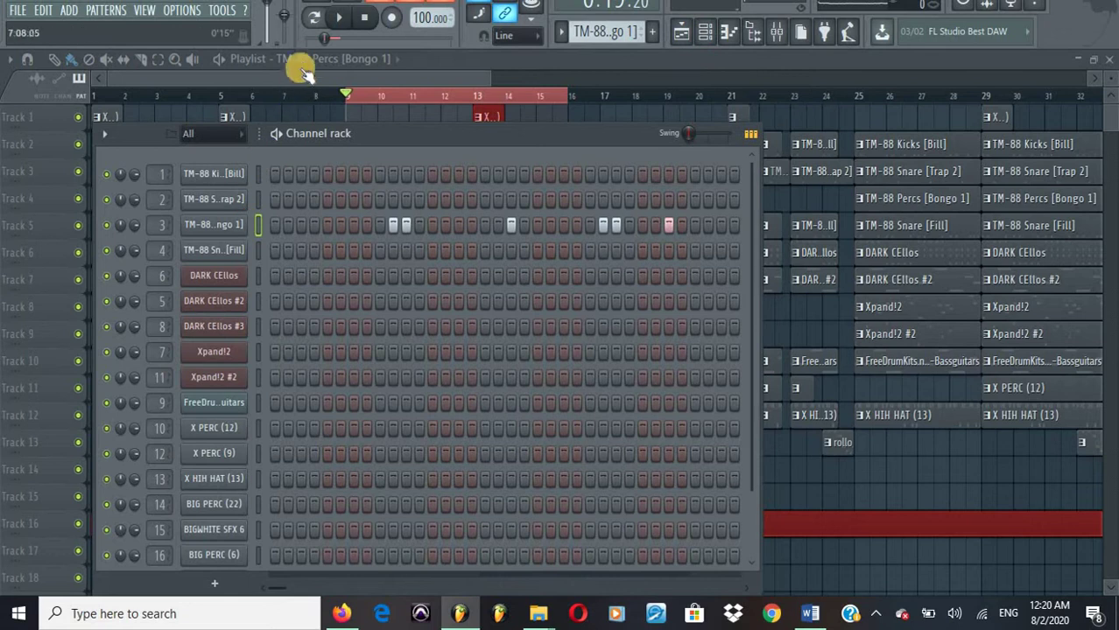
pyautogui.rightClick(233, 225)
pyautogui.click(263, 227)
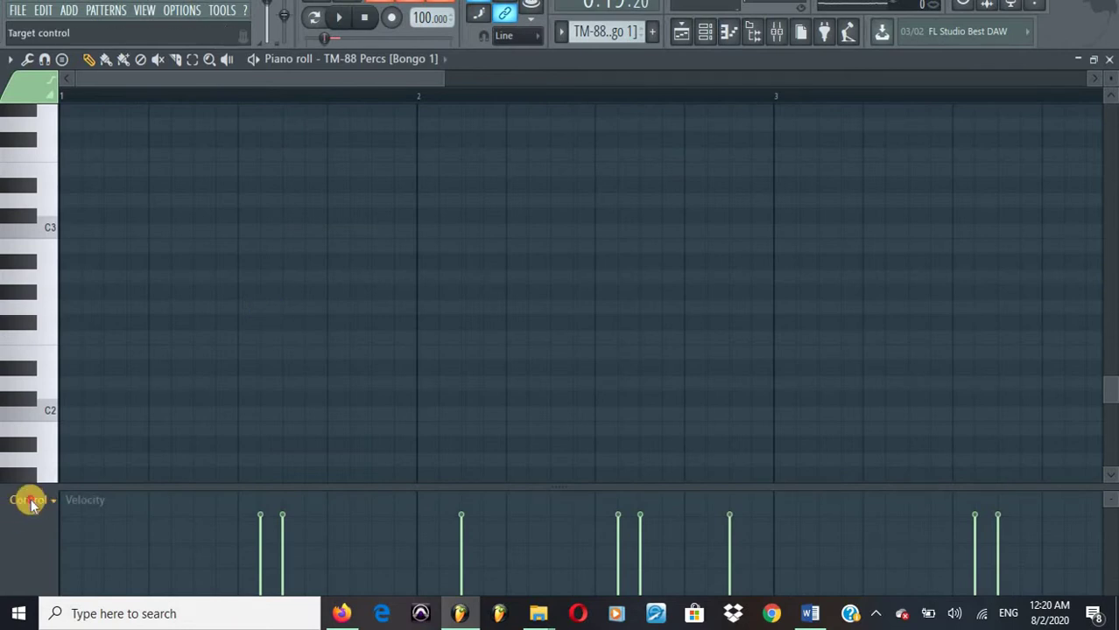
pyautogui.click(31, 501)
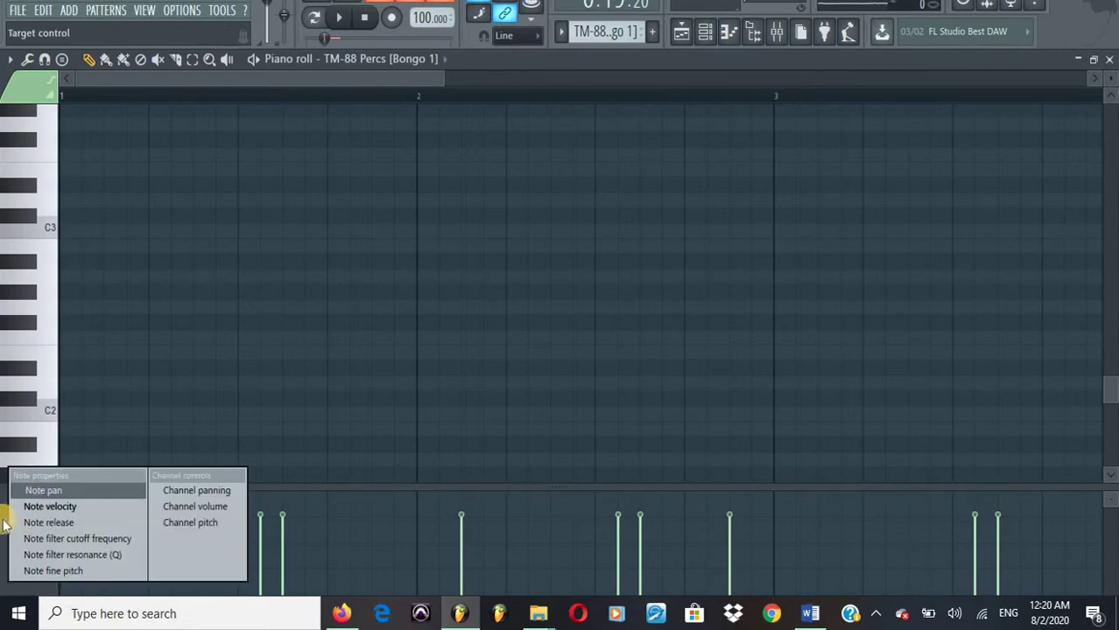
pyautogui.click(5, 523)
pyautogui.click(30, 499)
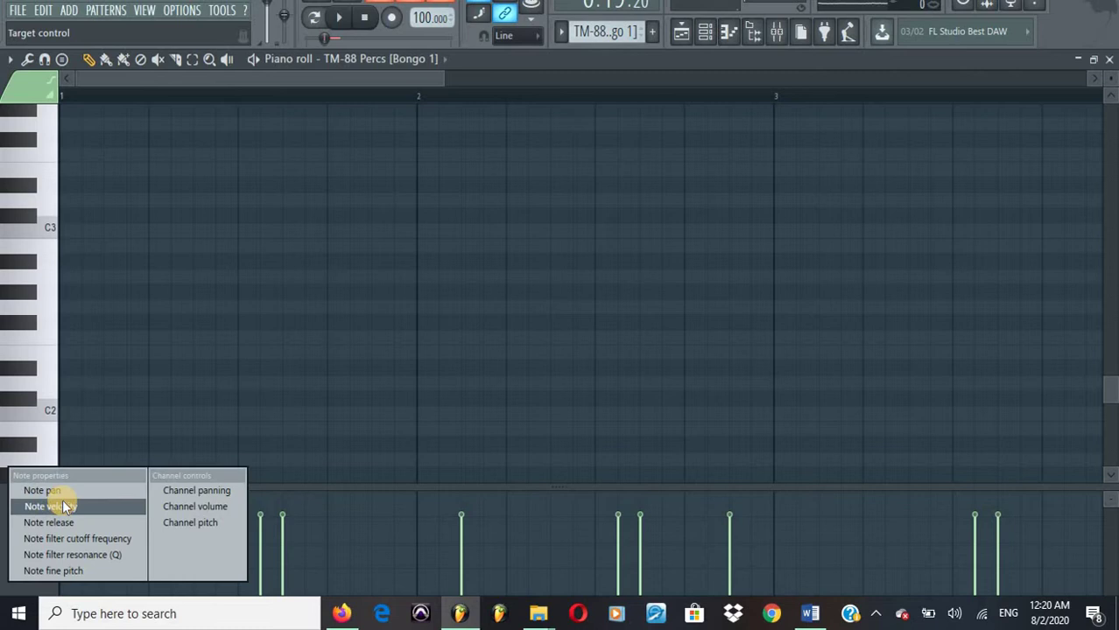
pyautogui.click(63, 492)
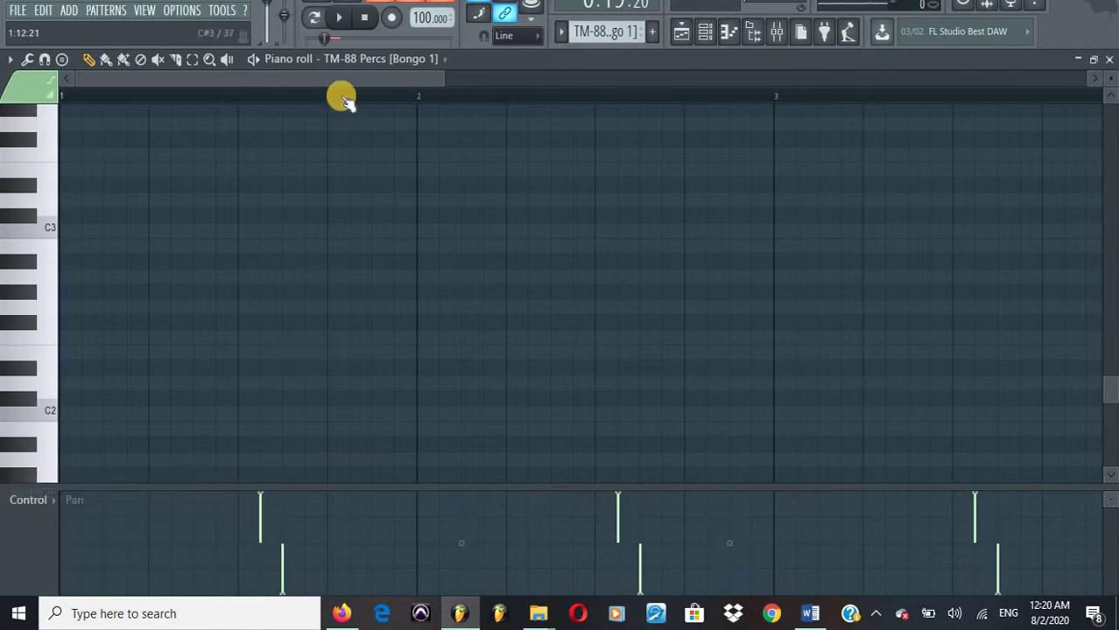
# Step: Play the bongo pattern alone in pattern mode, then stop
pyautogui.click(313, 17)
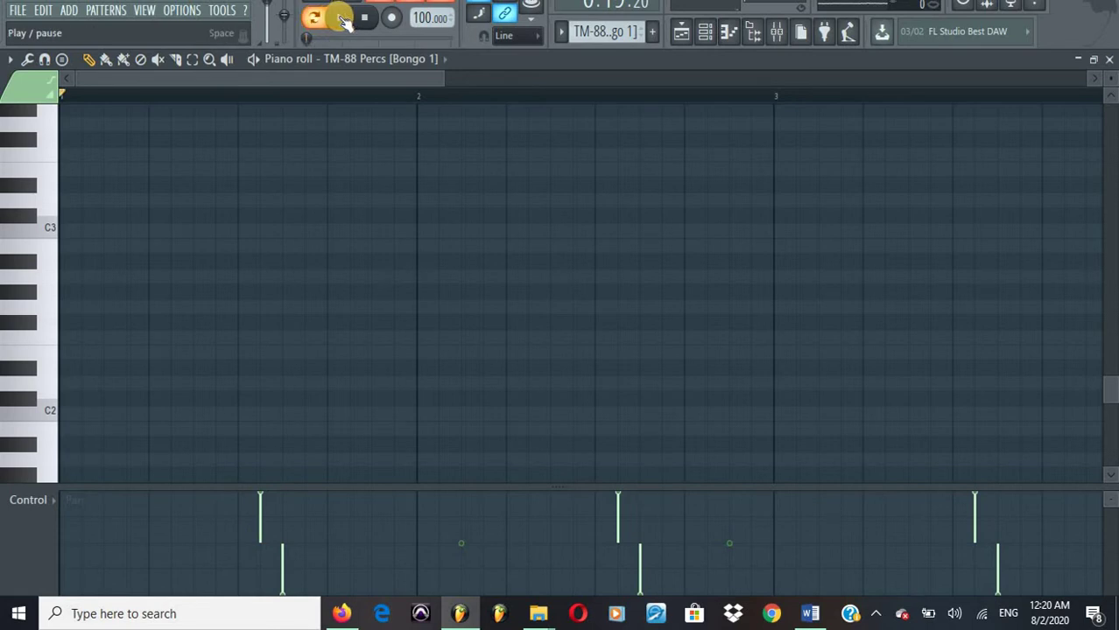
pyautogui.click(344, 19)
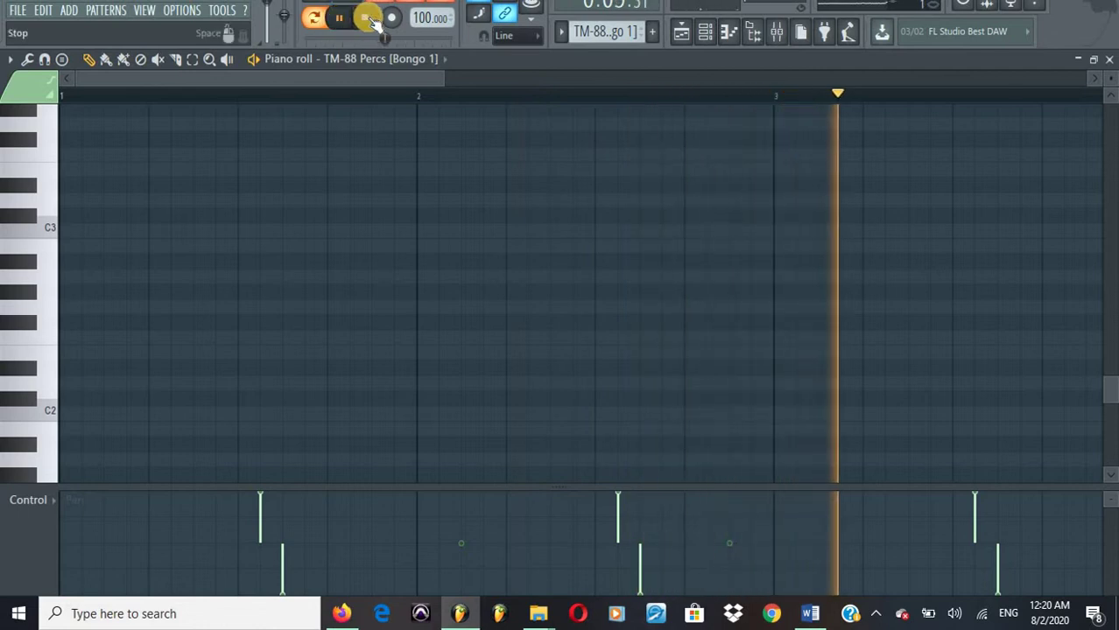
pyautogui.click(366, 18)
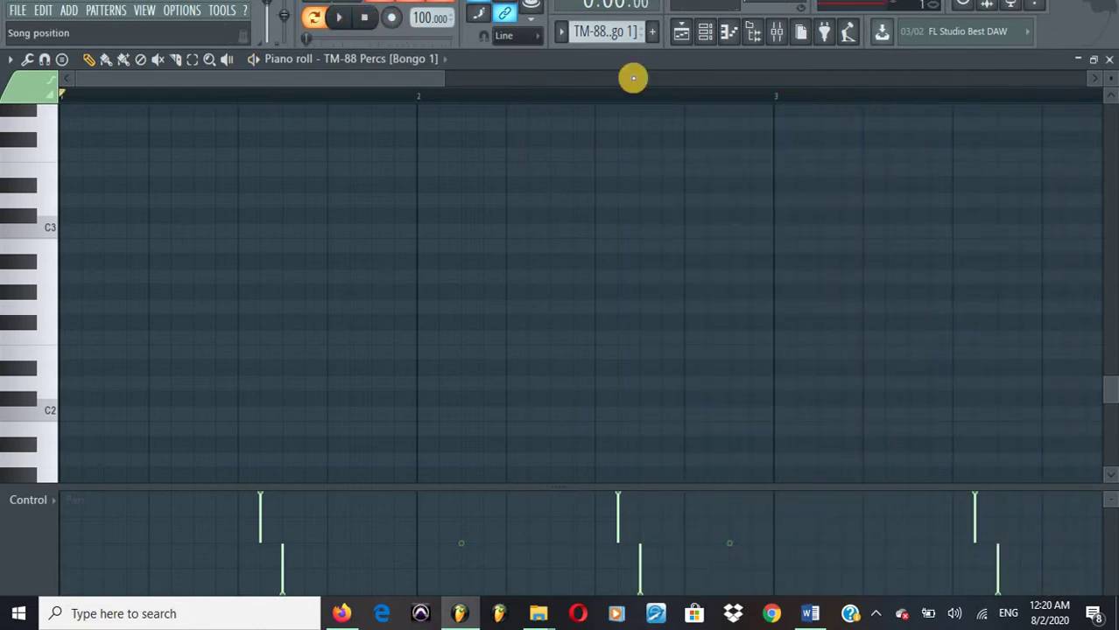
# Step: Switch from the Playlist back to the Mixer showing X PERC's MondoMod Stereo
pyautogui.click(680, 33)
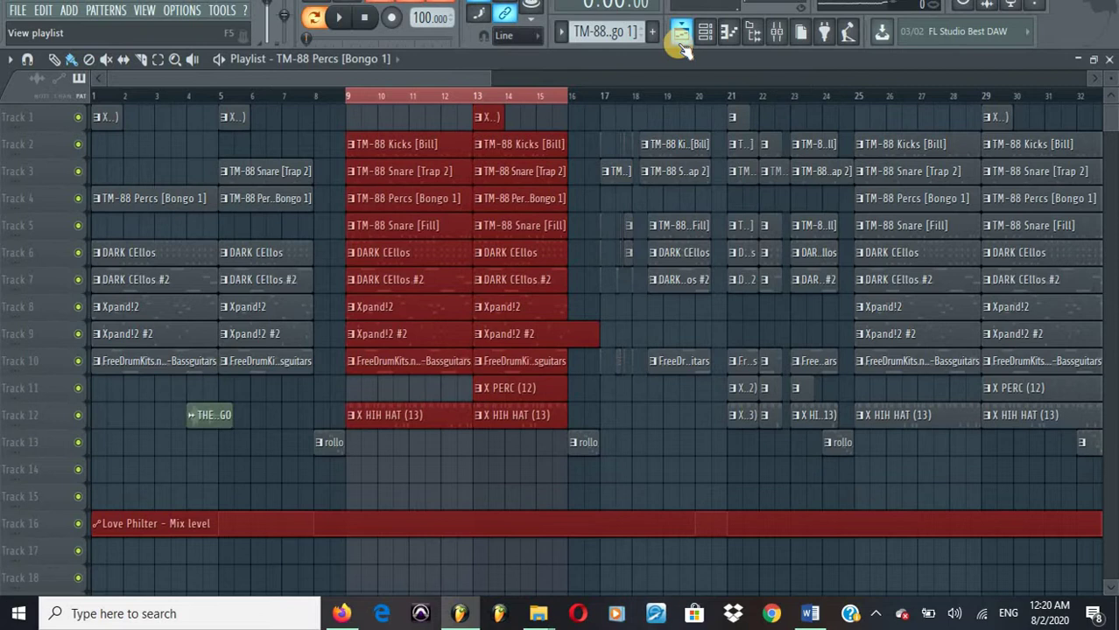
pyautogui.click(776, 32)
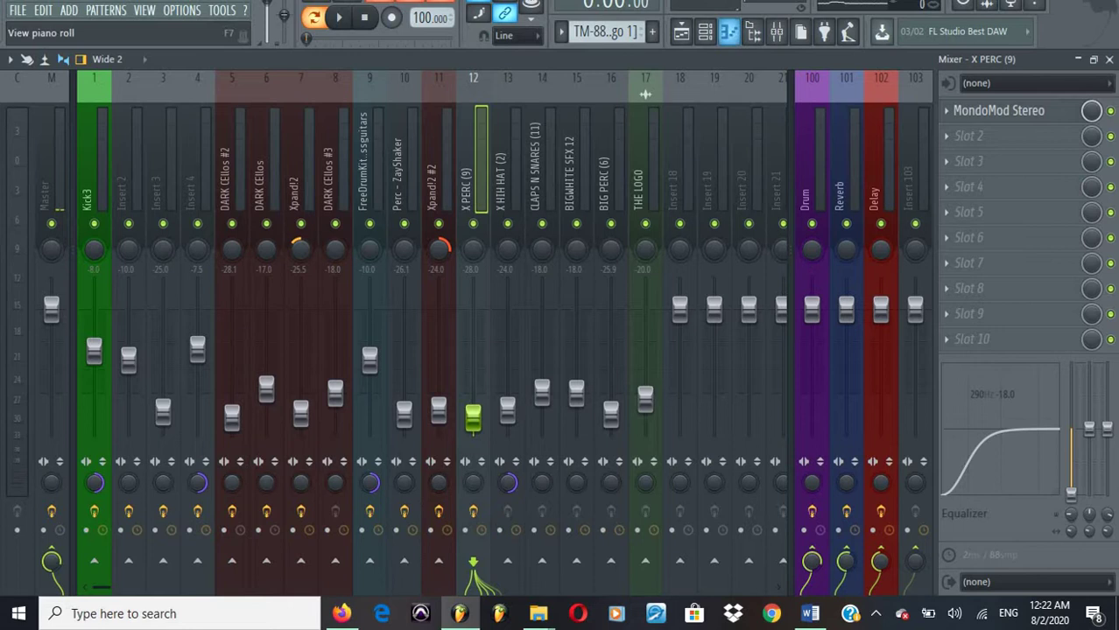
# Step: Solo Kick3 and play the full song, unmuting Inserts 4, 3 and 2 alongside it
pyautogui.click(95, 167)
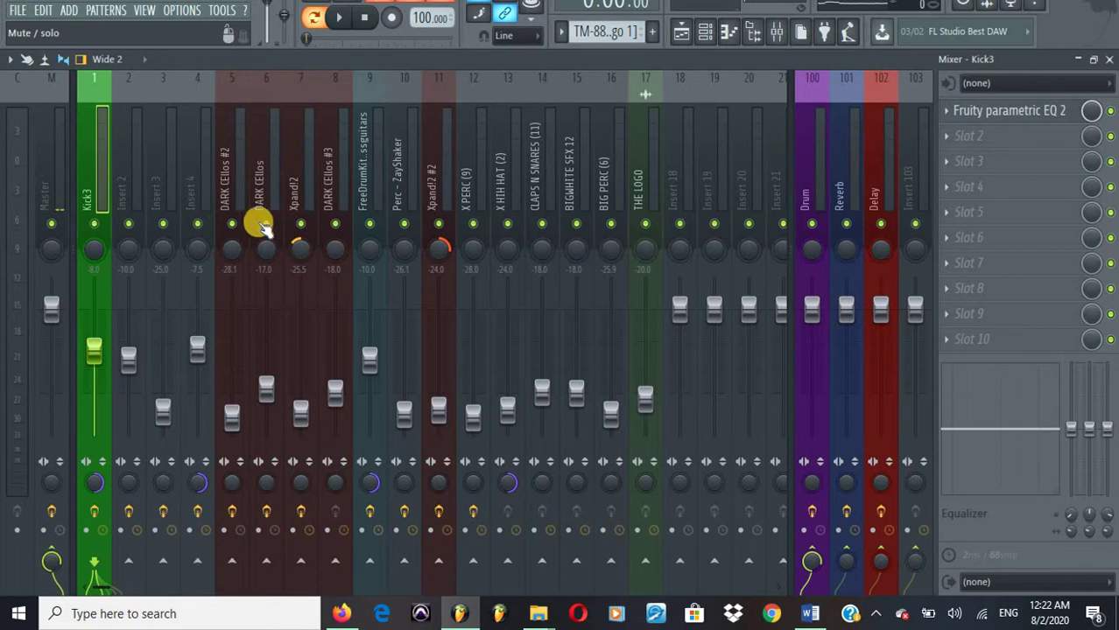
pyautogui.rightClick(94, 225)
pyautogui.press('space')
pyautogui.click(194, 225)
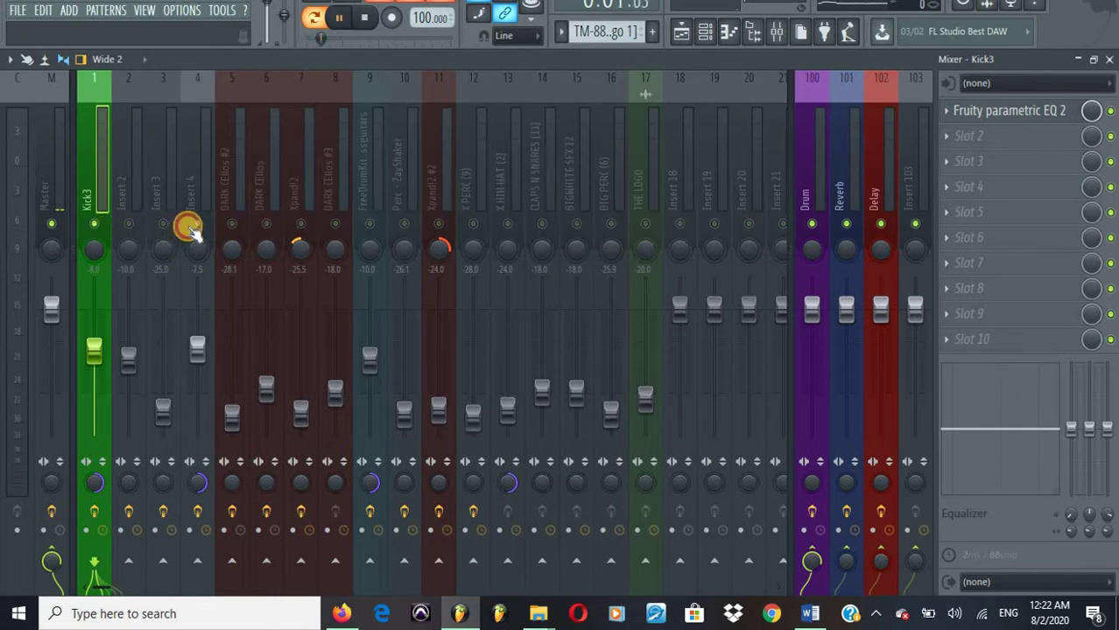
pyautogui.click(315, 18)
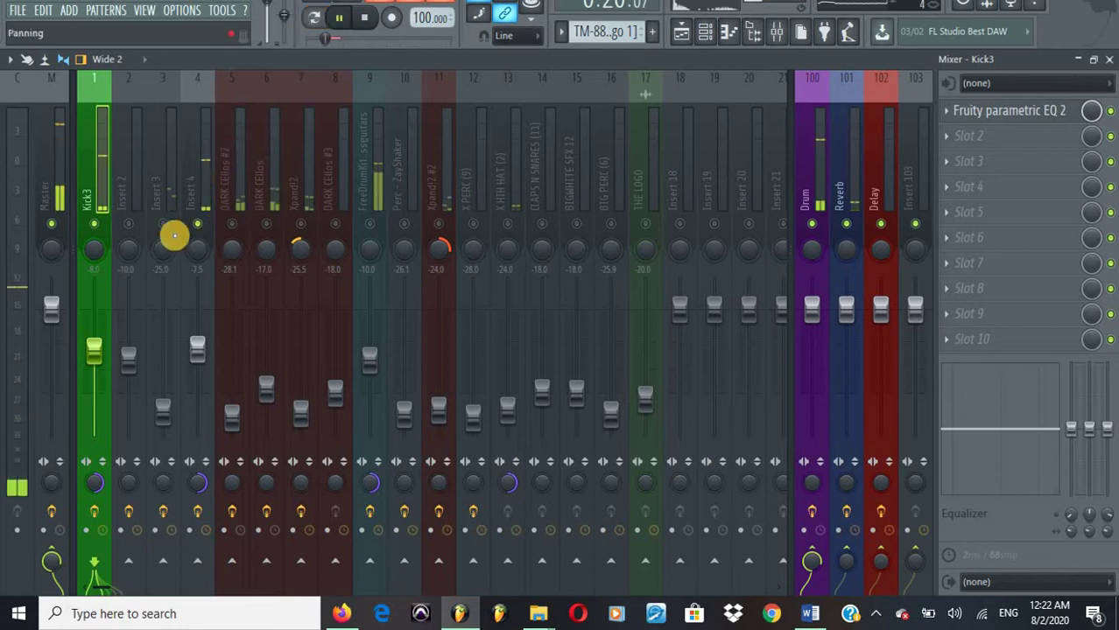
pyautogui.click(163, 225)
pyautogui.click(128, 225)
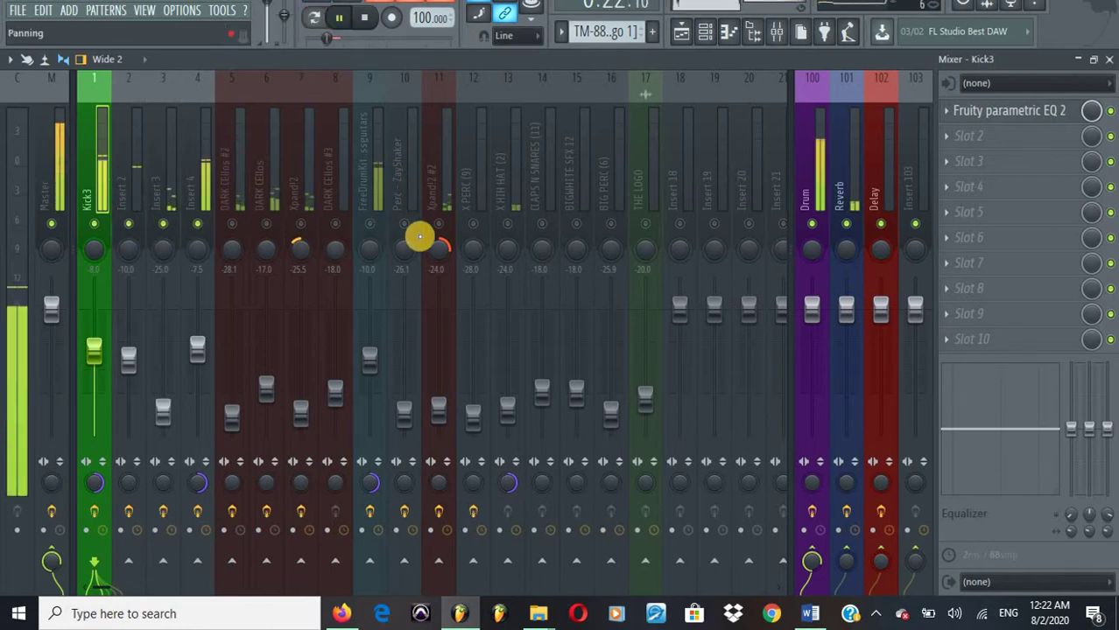
# Step: Toggle the X HIH HAT mute, stop playback, and open Kick3's Fruity parametric EQ 2
pyautogui.click(508, 224)
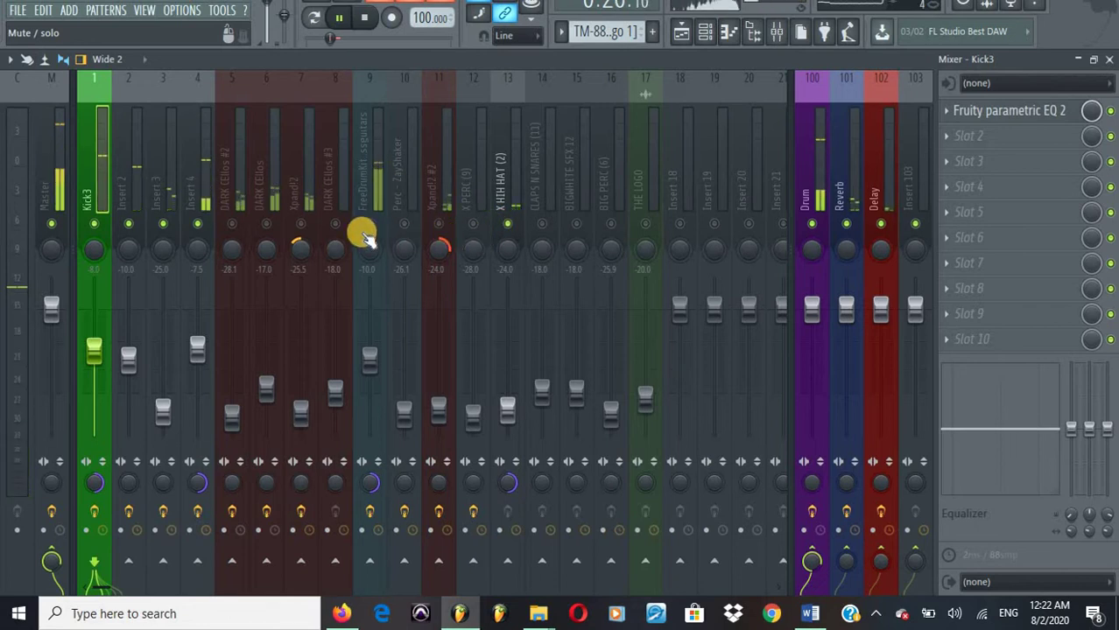
pyautogui.press('space')
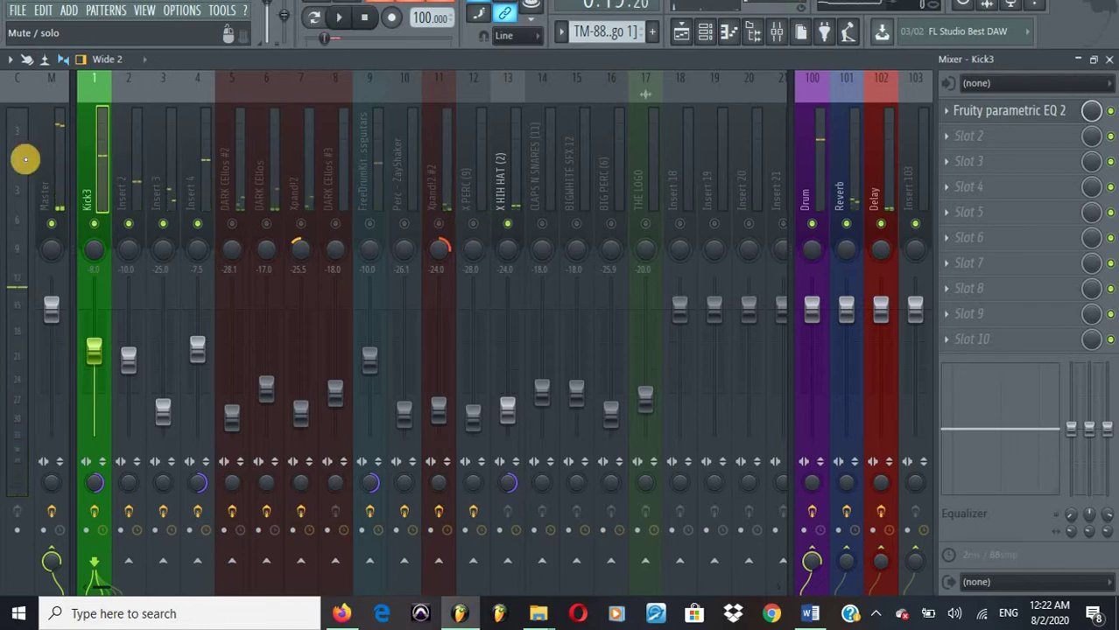
pyautogui.click(981, 110)
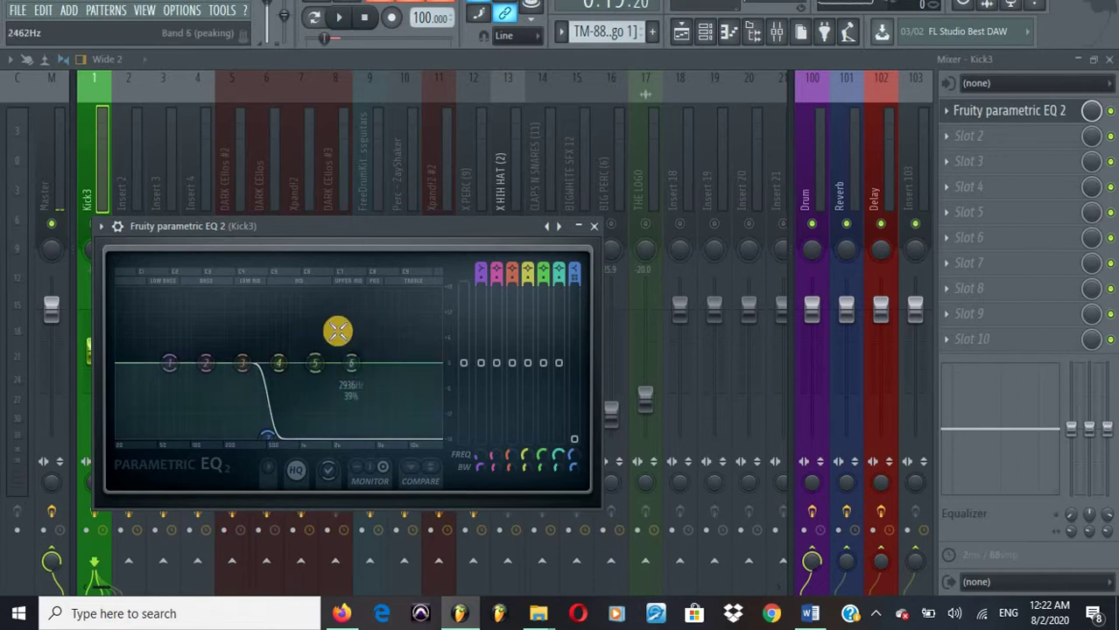
# Step: Reopen Kick3's Fruity parametric EQ 2 and nudge the band 7 low-pass up to about 484 Hz
pyautogui.click(405, 65)
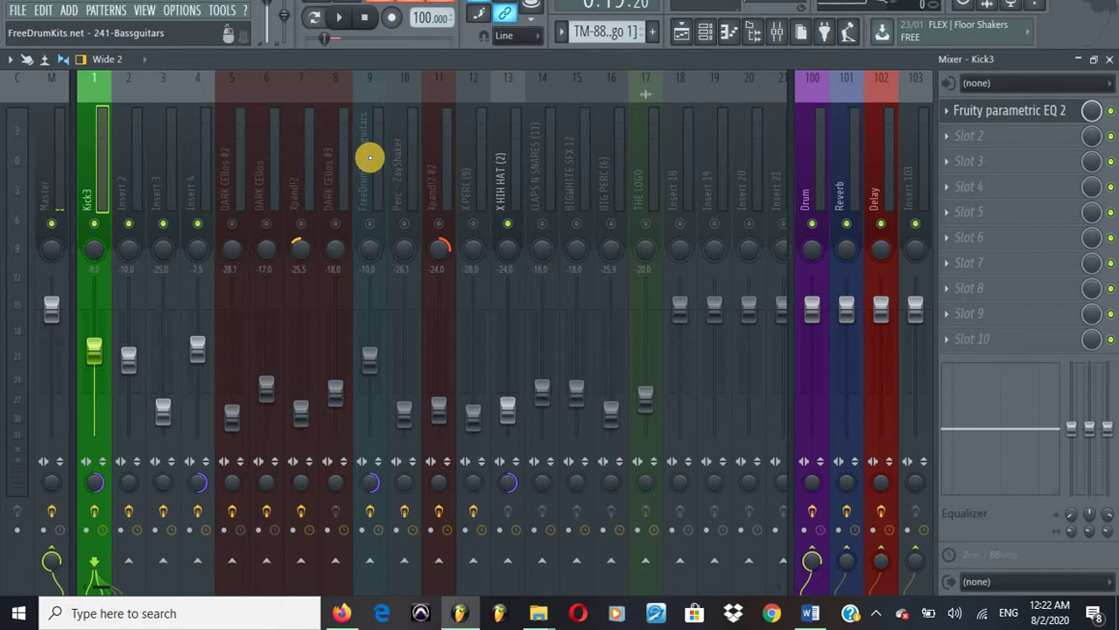
pyautogui.click(996, 112)
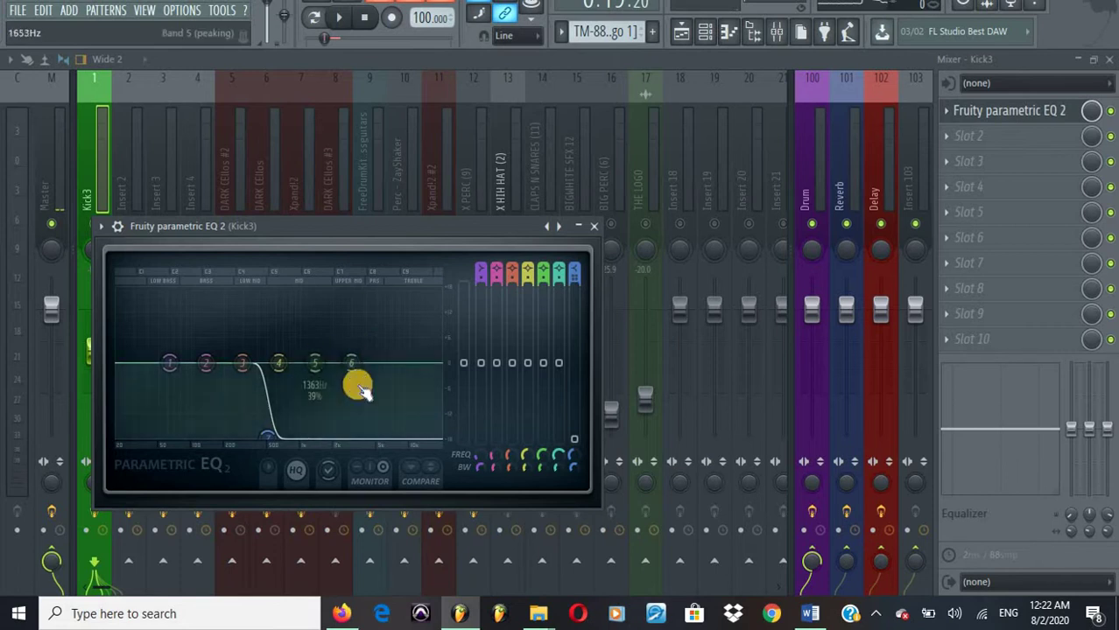
pyautogui.moveTo(266, 439); pyautogui.dragTo(270, 436)
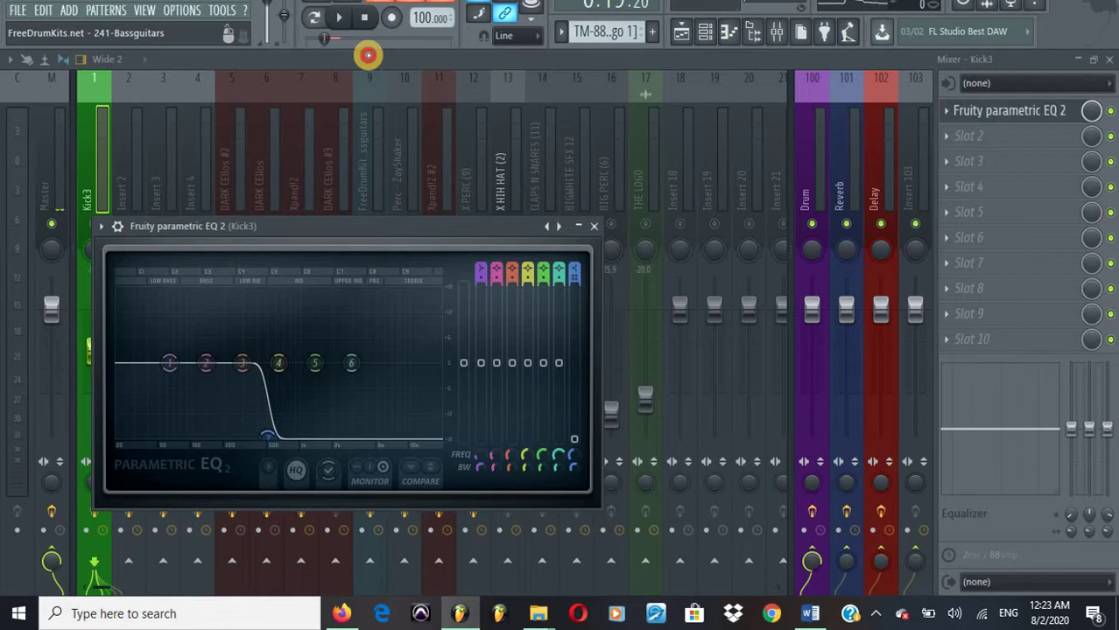
# Step: Close the EQ, set Kick3's stereo separation to 81% merged, then select Insert 4 and X HIH HAT
pyautogui.press('Escape')
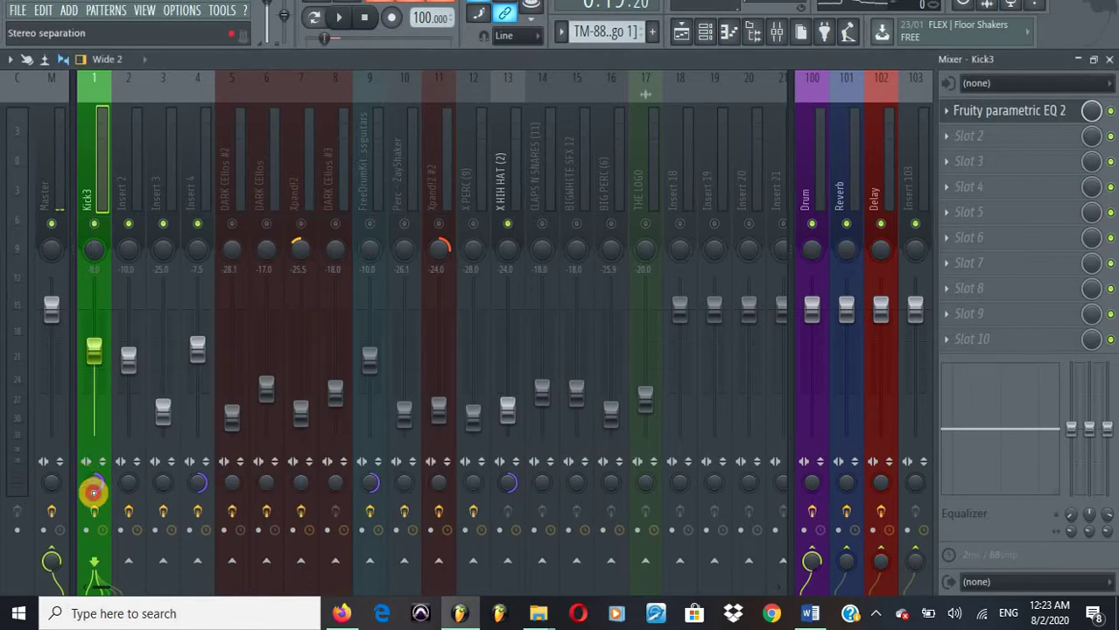
pyautogui.moveTo(94, 487)
pyautogui.mouseDown()
pyautogui.moveTo(93, 453)
pyautogui.moveTo(100, 552)
pyautogui.moveTo(90, 424)
pyautogui.moveTo(94, 486)
pyautogui.mouseUp()
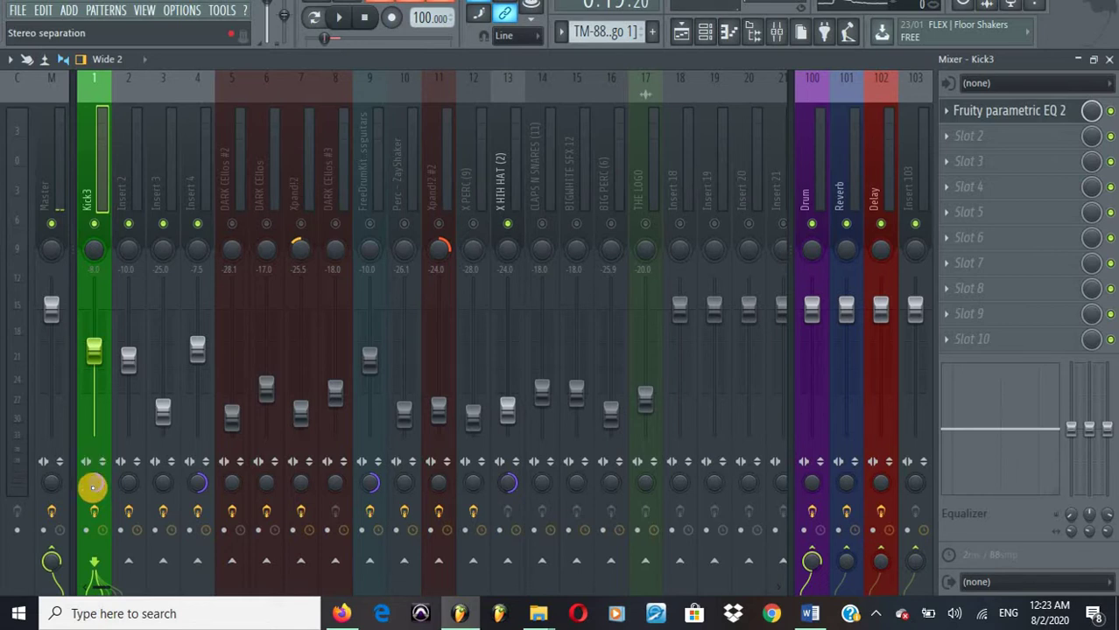
pyautogui.click(205, 212)
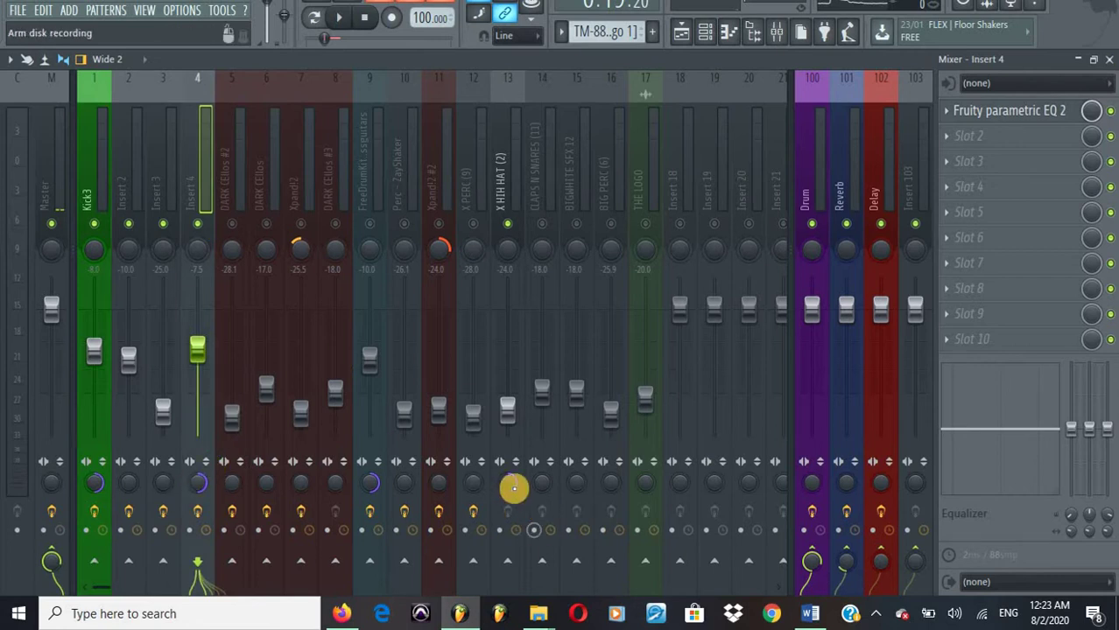
pyautogui.click(512, 485)
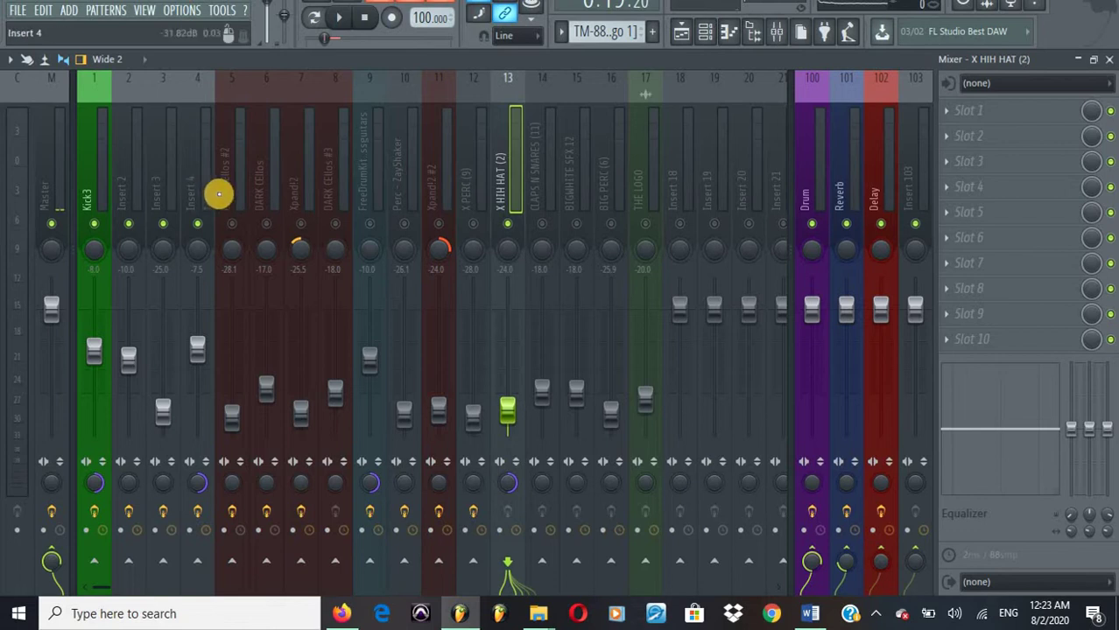
# Step: Adjust the band 4 mid boost on Insert 3's Fruity parametric EQ 2, then close it
pyautogui.click(172, 195)
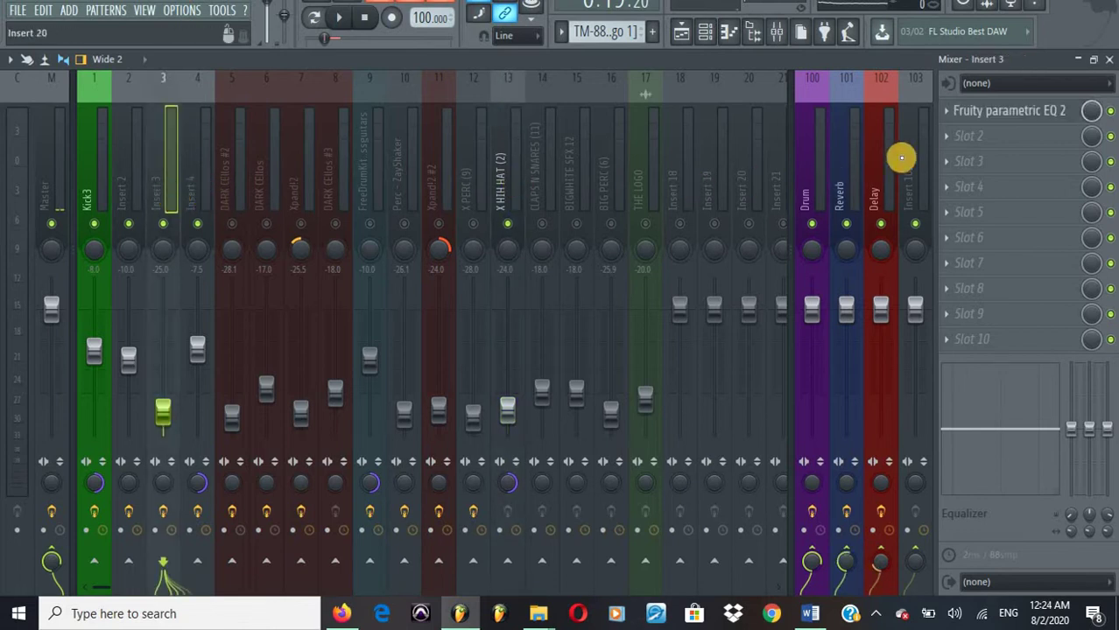
pyautogui.click(1007, 112)
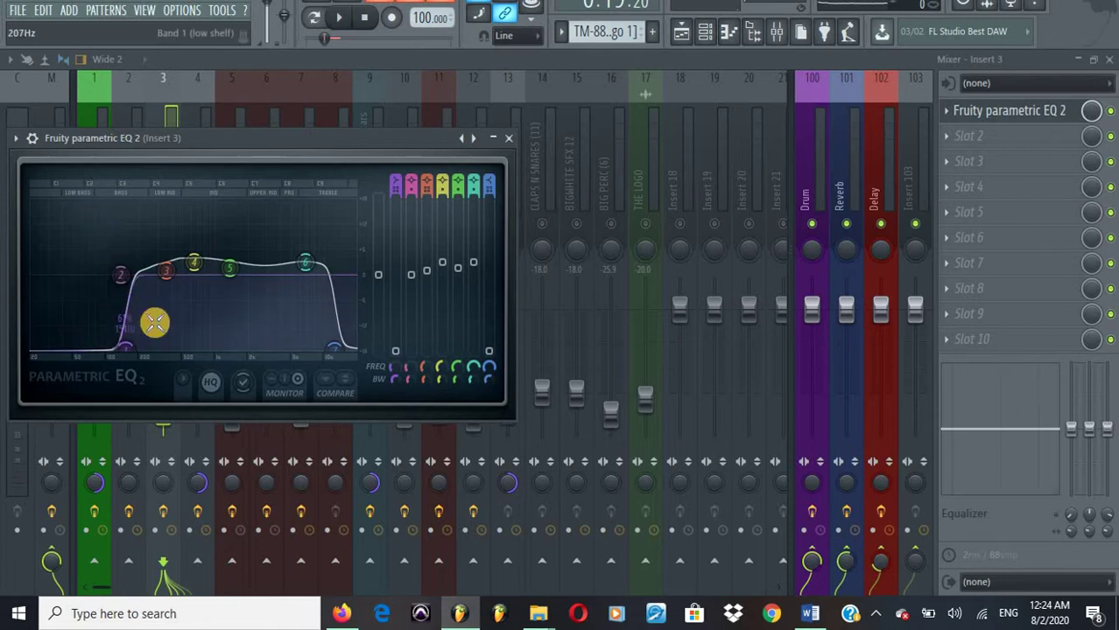
pyautogui.moveTo(214, 274)
pyautogui.mouseDown()
pyautogui.moveTo(248, 222)
pyautogui.moveTo(216, 274)
pyautogui.moveTo(193, 264)
pyautogui.moveTo(217, 274)
pyautogui.moveTo(195, 264)
pyautogui.mouseUp()
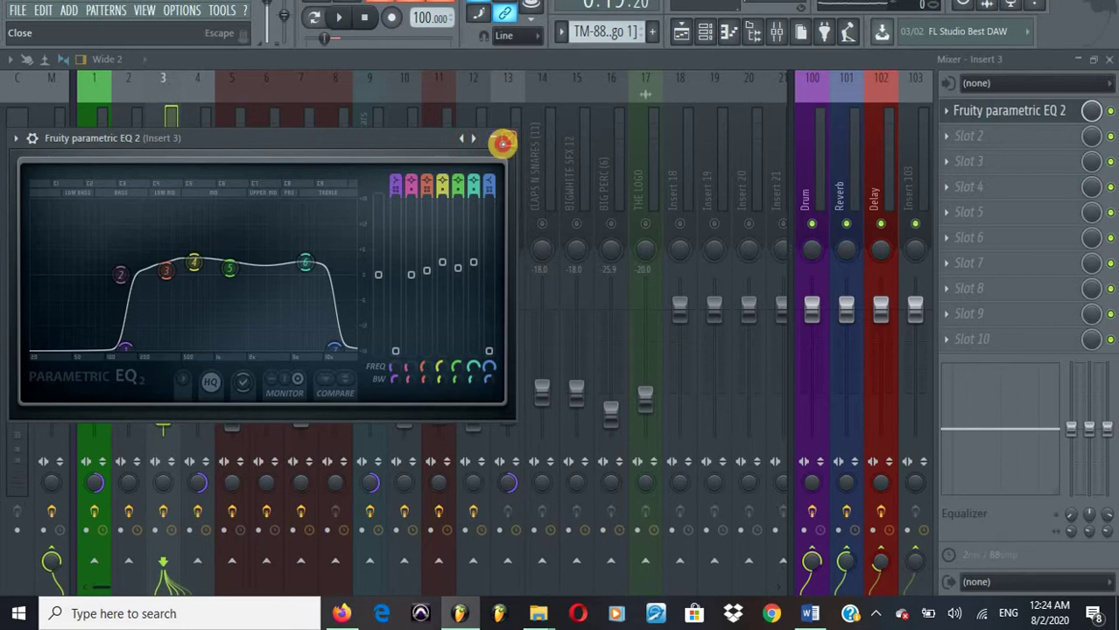
pyautogui.click(508, 139)
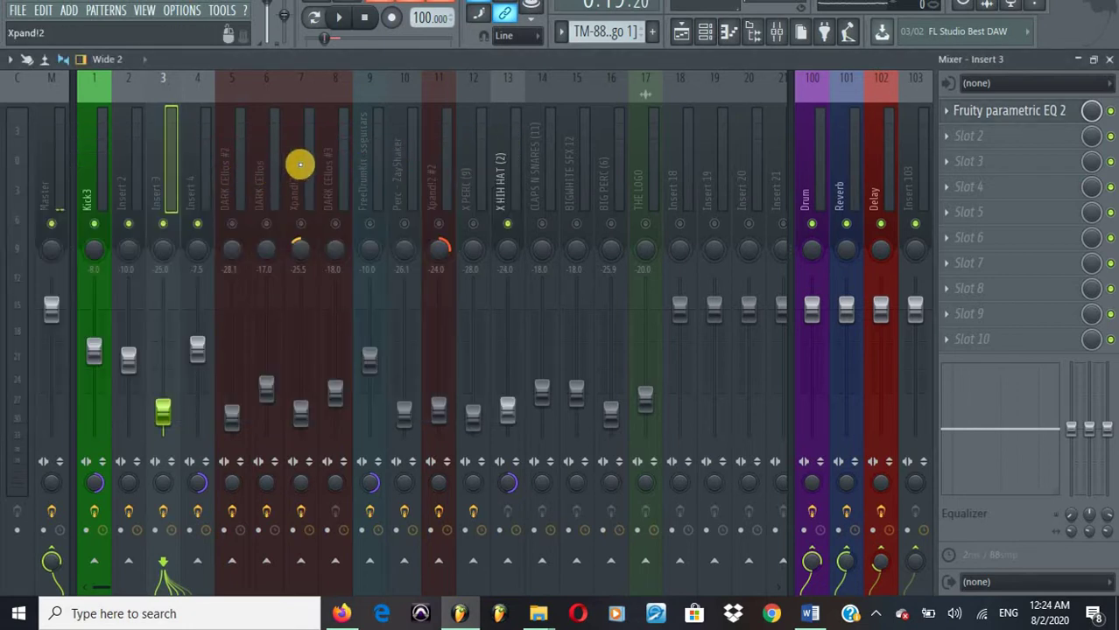
# Step: On Xpand!2's parametric EQ, move band 3 to about 54 Hz and band 7 to about 5006 Hz
pyautogui.click(300, 162)
pyautogui.click(967, 111)
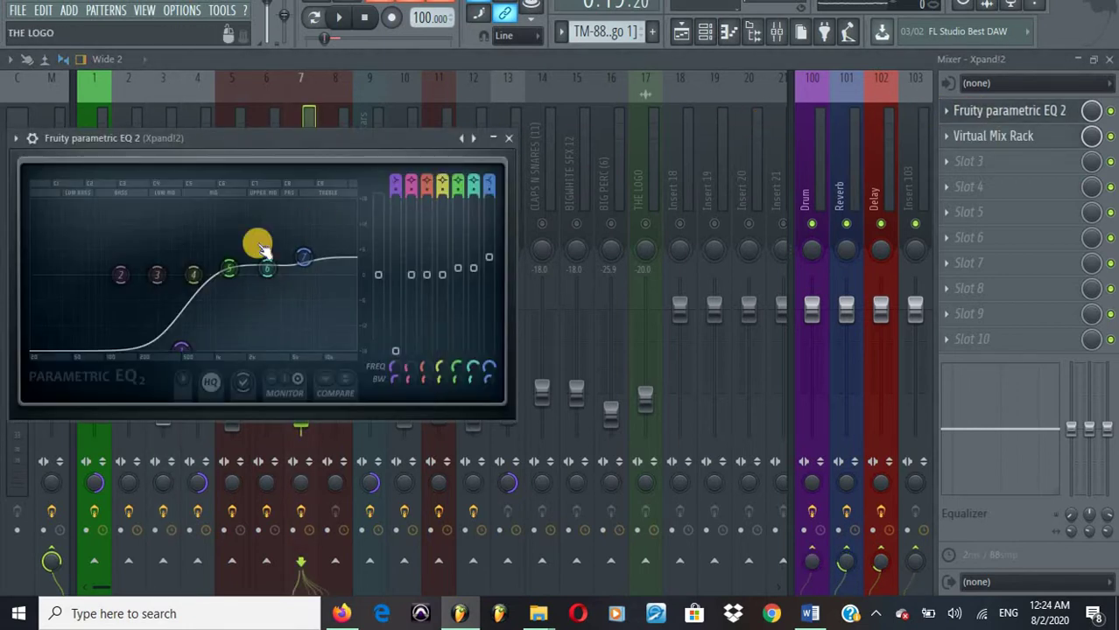
pyautogui.moveTo(168, 306); pyautogui.dragTo(145, 320)
pyautogui.moveTo(303, 256)
pyautogui.mouseDown()
pyautogui.moveTo(317, 252)
pyautogui.moveTo(262, 260)
pyautogui.moveTo(306, 273)
pyautogui.mouseUp()
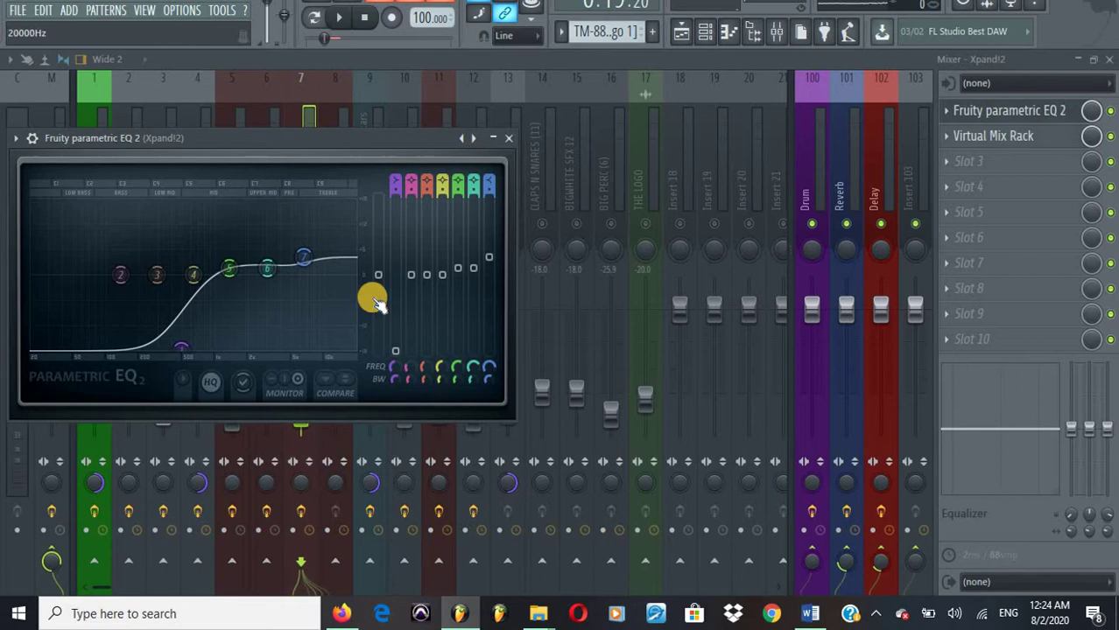
pyautogui.click(513, 140)
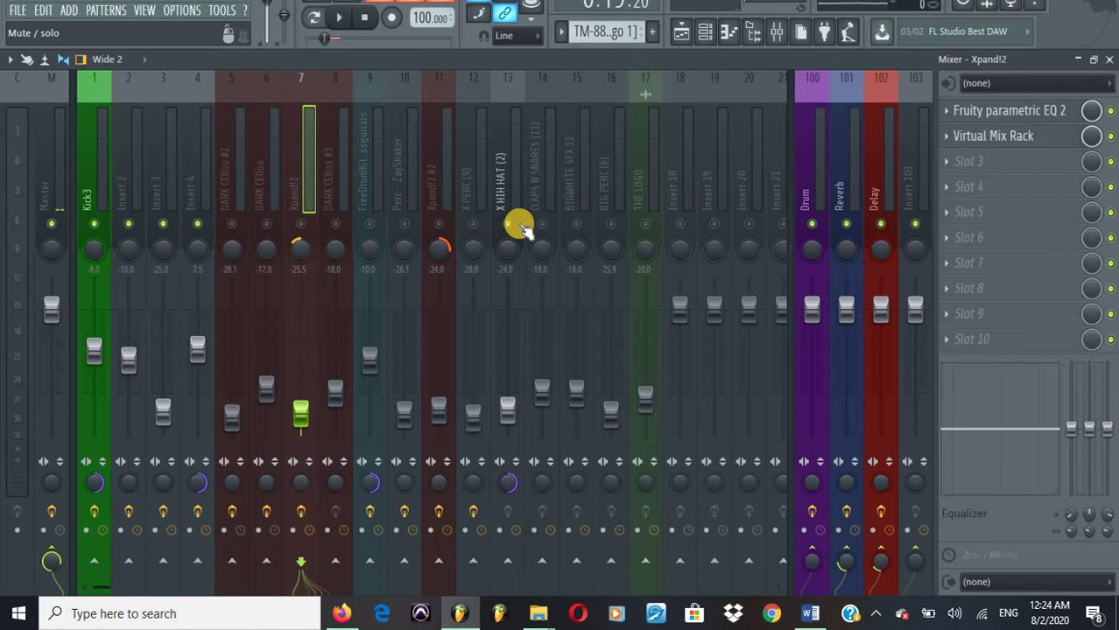
# Step: Unmute X HIH HAT and open the DARK CEllos track's Fruity Limiter
pyautogui.click(516, 224)
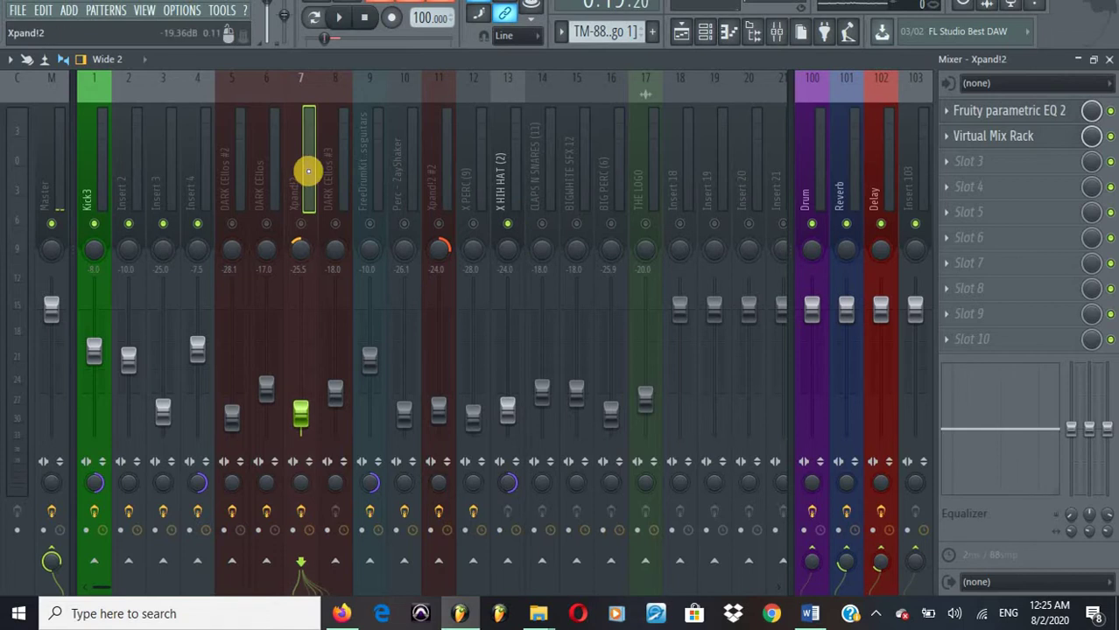
pyautogui.click(269, 173)
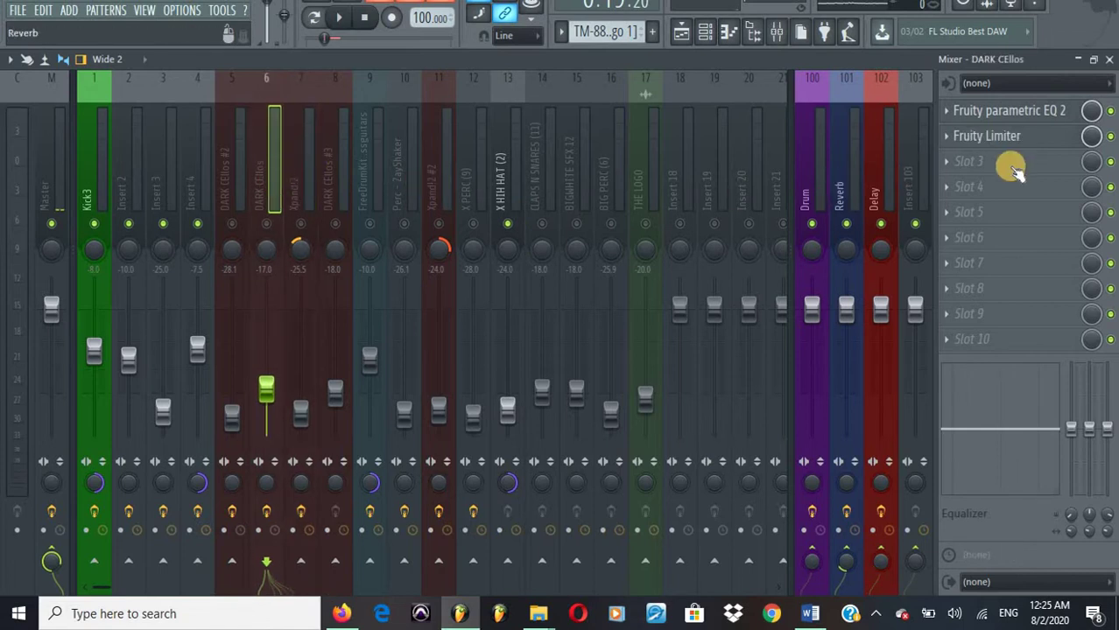
pyautogui.click(1000, 138)
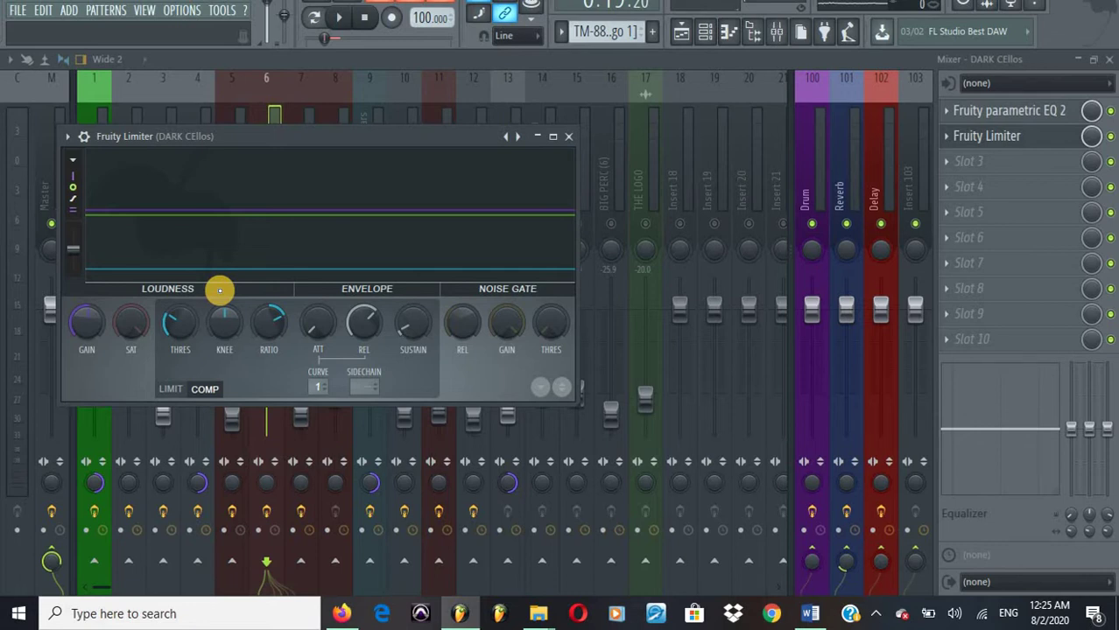
# Step: Tune the limiter's compression while the beat plays, settling at about -2.5 dB
pyautogui.press('space')
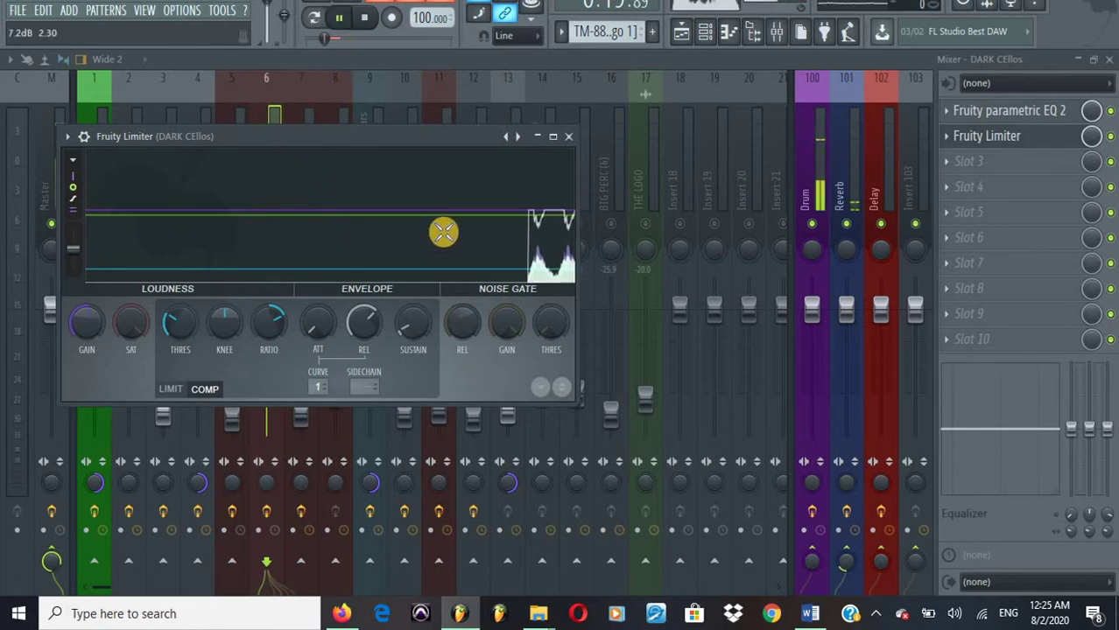
pyautogui.moveTo(443, 232)
pyautogui.mouseDown()
pyautogui.moveTo(475, 258)
pyautogui.moveTo(327, 230)
pyautogui.moveTo(320, 197)
pyautogui.moveTo(440, 258)
pyautogui.moveTo(405, 257)
pyautogui.moveTo(448, 256)
pyautogui.mouseUp()
pyautogui.press('space')
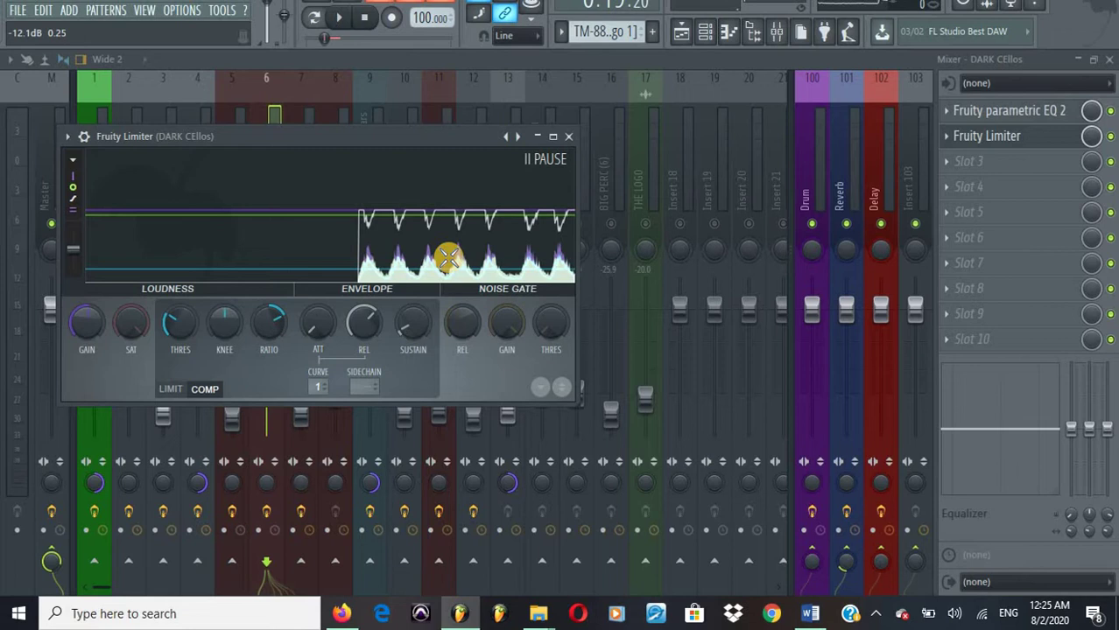
pyautogui.moveTo(448, 257); pyautogui.dragTo(418, 216)
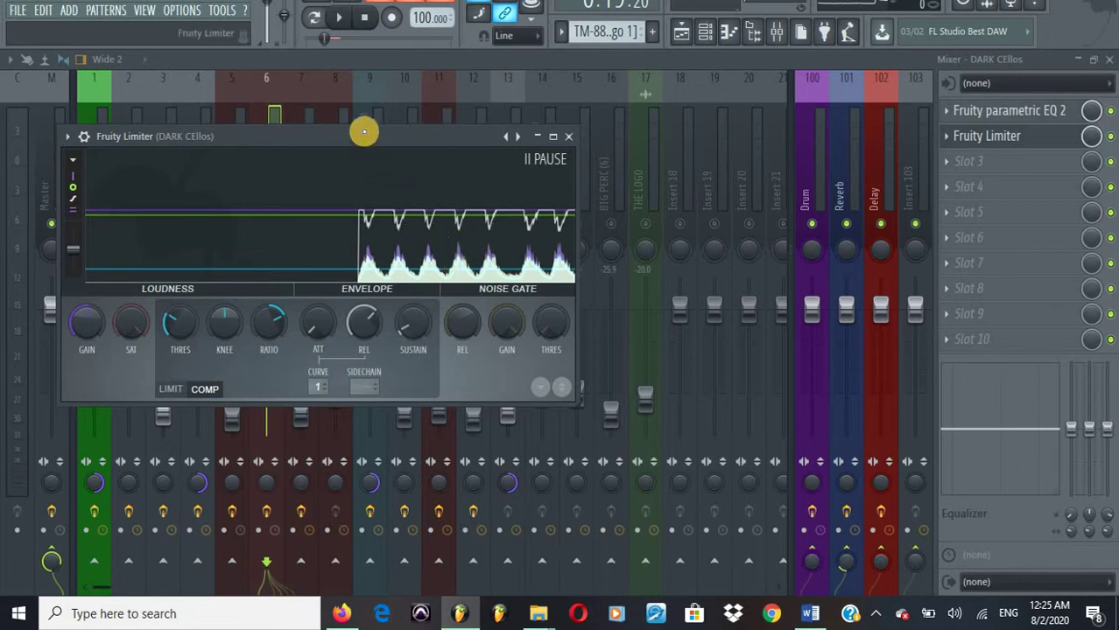
pyautogui.moveTo(365, 129); pyautogui.dragTo(416, 127)
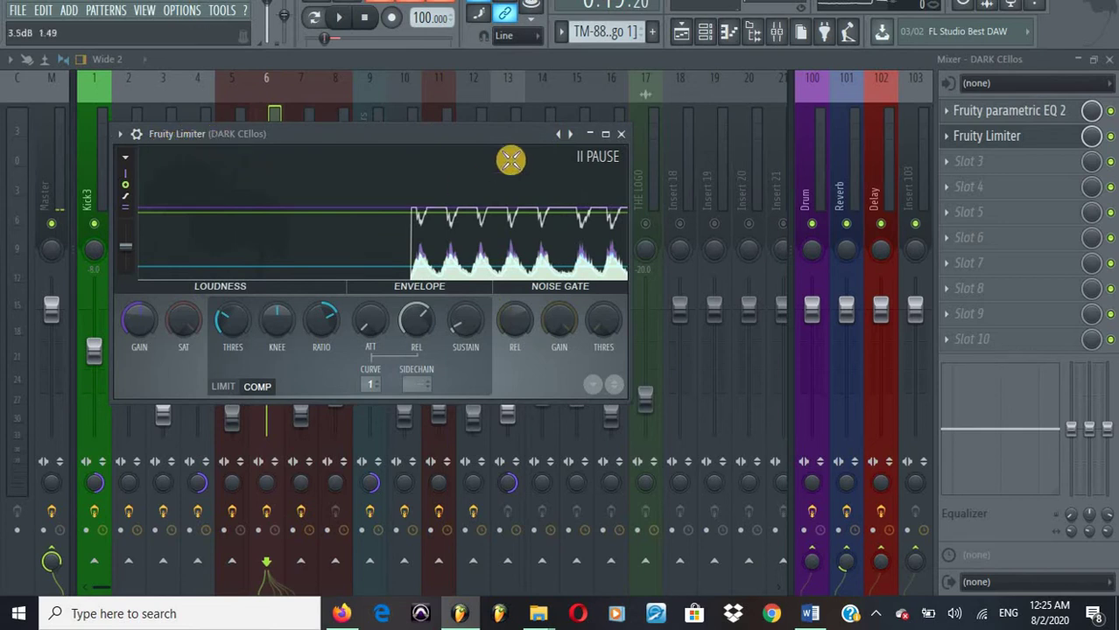
# Step: Close the DARK CEllos limiter and review the MondoMod Stereo modulation on X PERC (9)
pyautogui.click(619, 134)
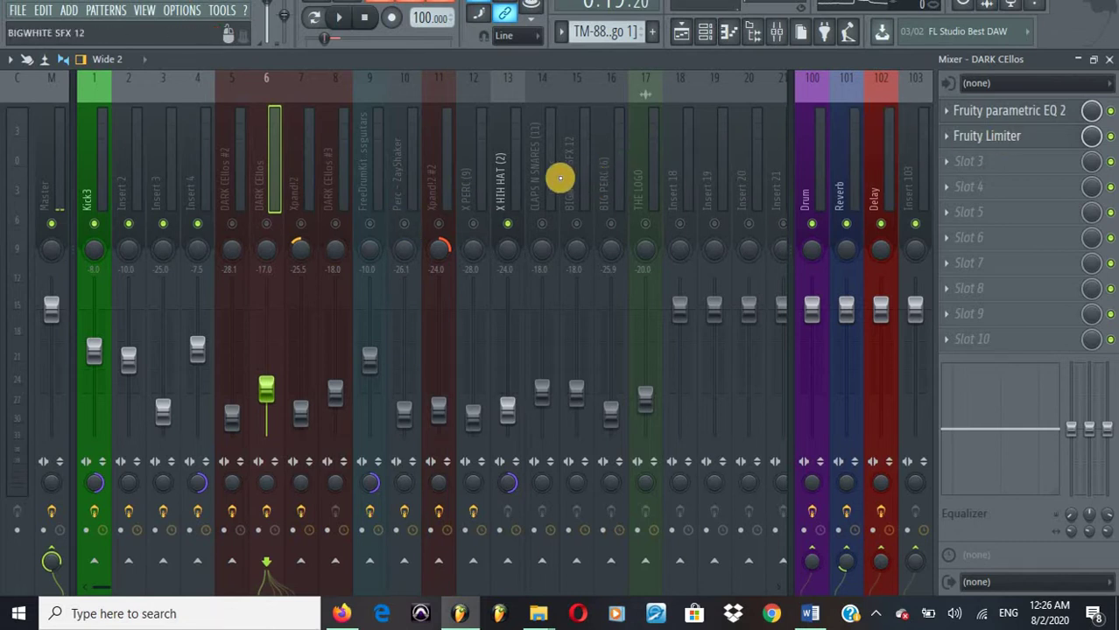
pyautogui.click(546, 166)
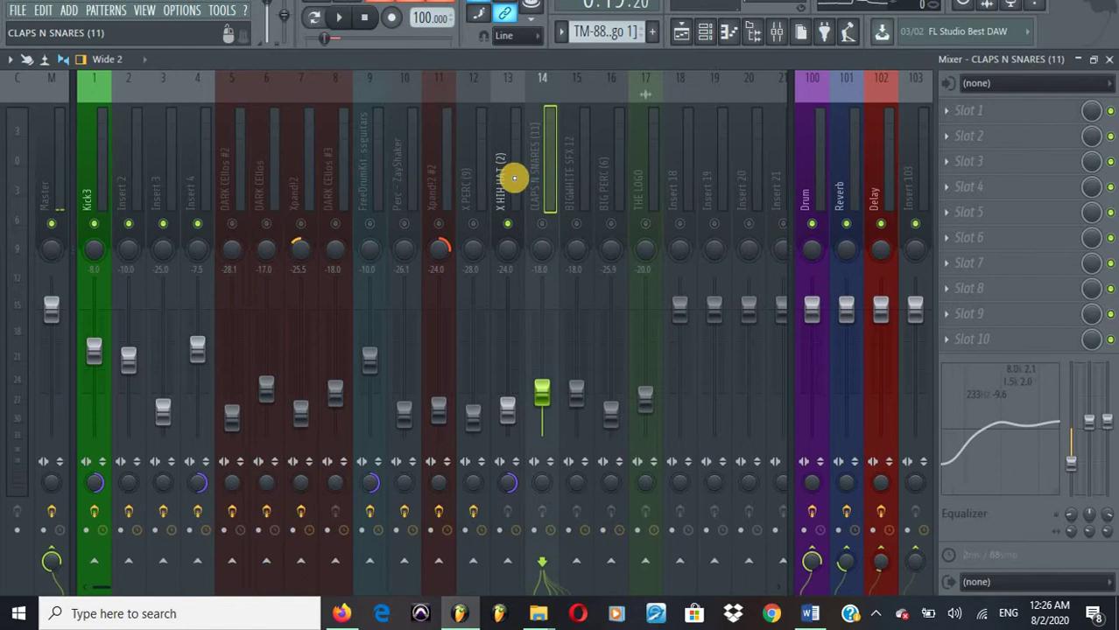
pyautogui.click(480, 182)
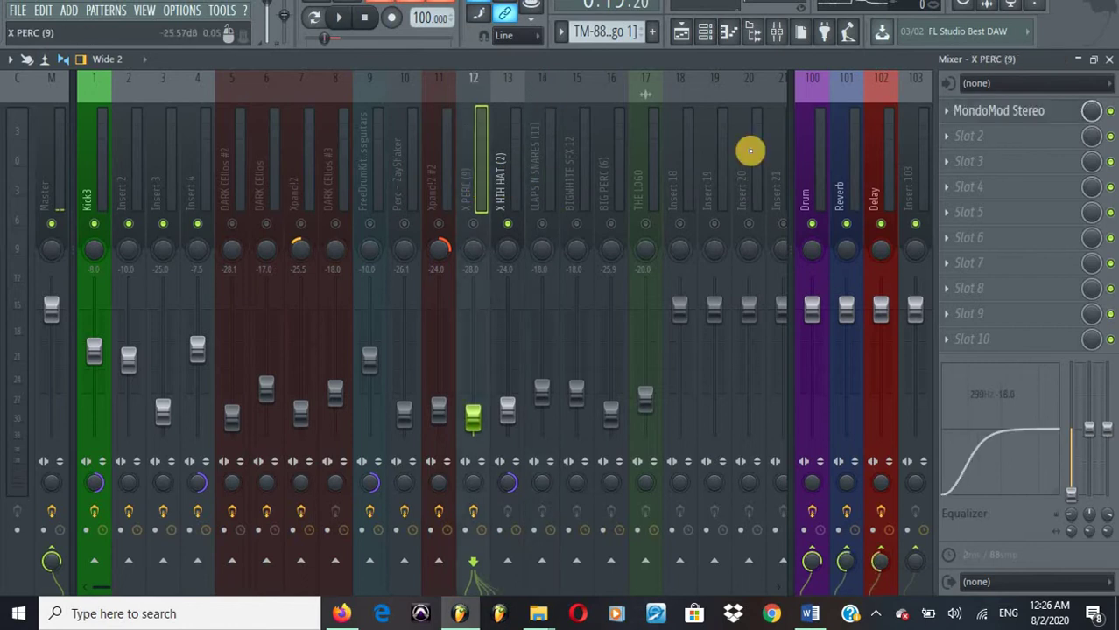
pyautogui.click(976, 111)
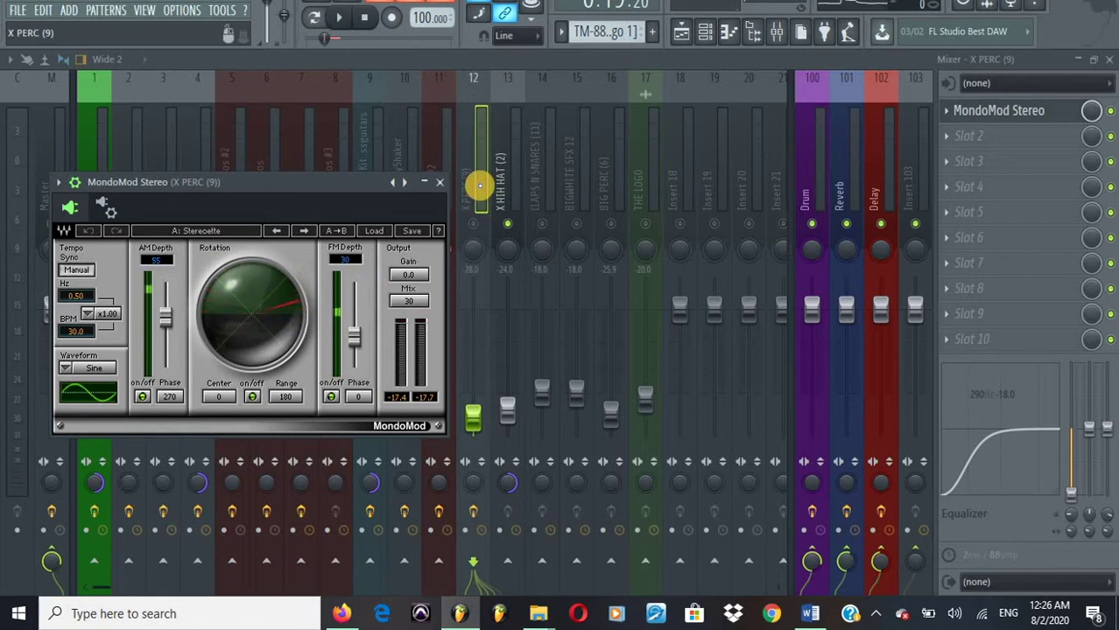
pyautogui.click(481, 181)
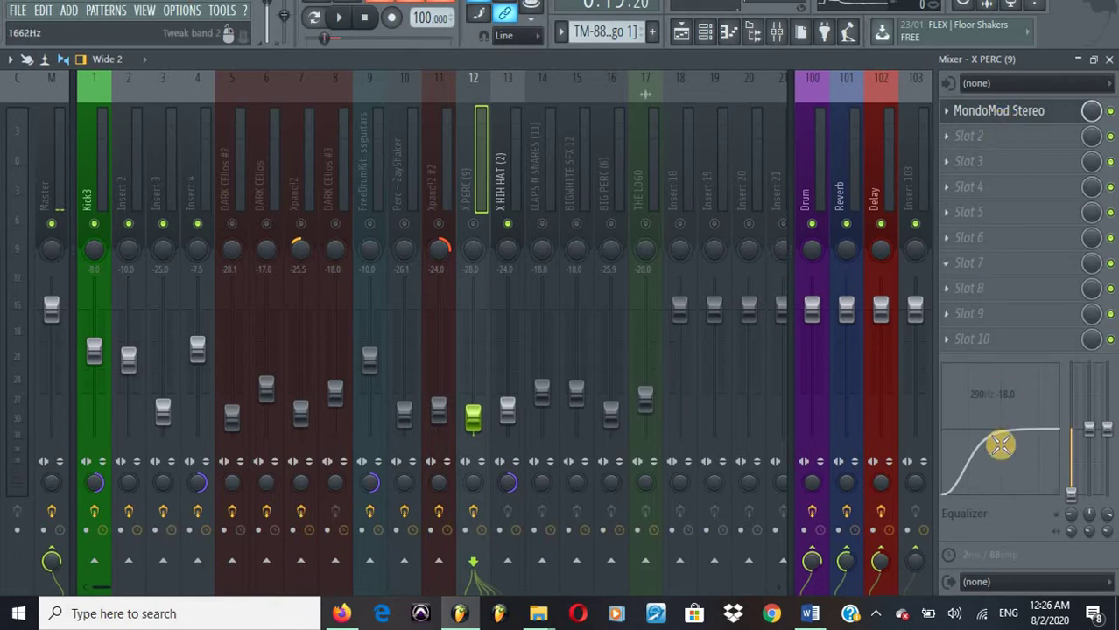
# Step: Sweep X PERC's EQ low-cut band upward to around 290 Hz
pyautogui.moveTo(974, 454); pyautogui.dragTo(1001, 466)
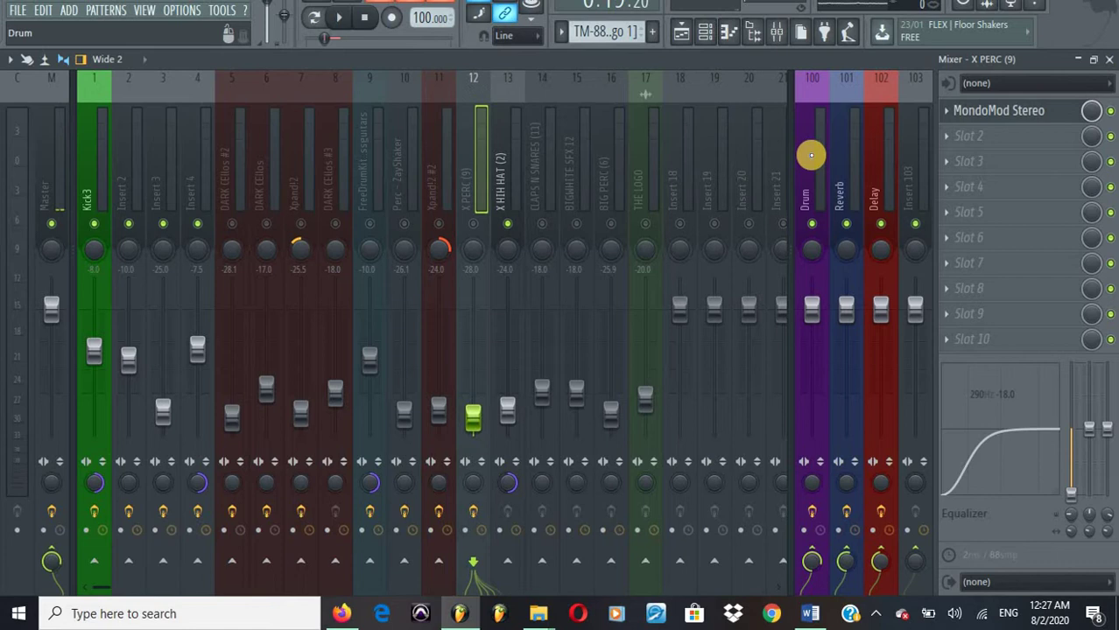
# Step: Play the beat while confirming Kick3 and Inserts 2–4 route to the Drum bus
pyautogui.click(811, 156)
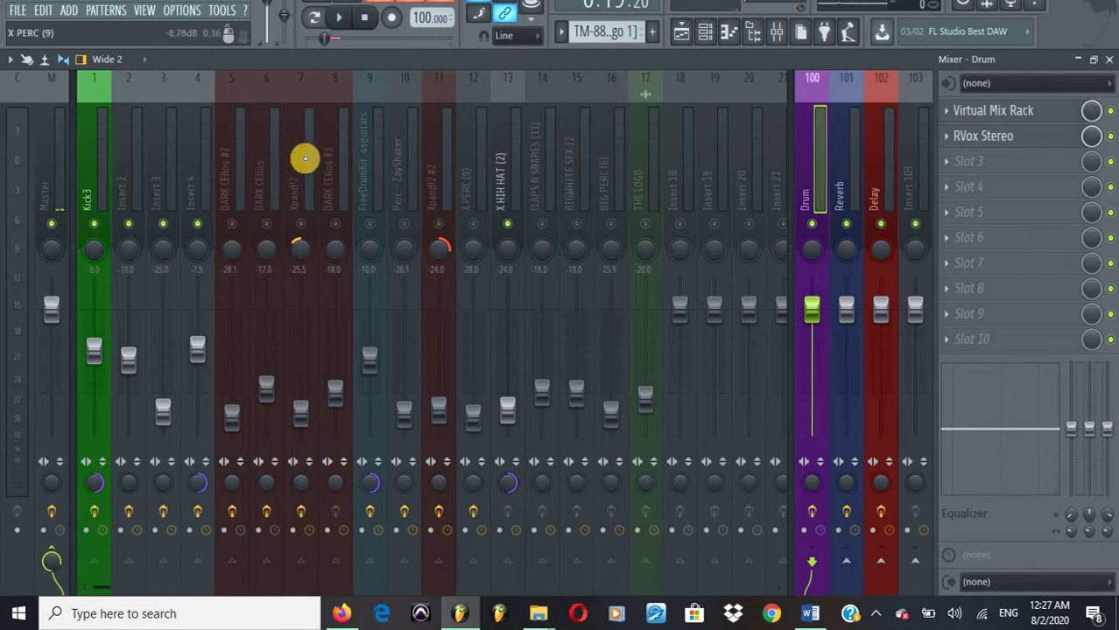
pyautogui.click(94, 161)
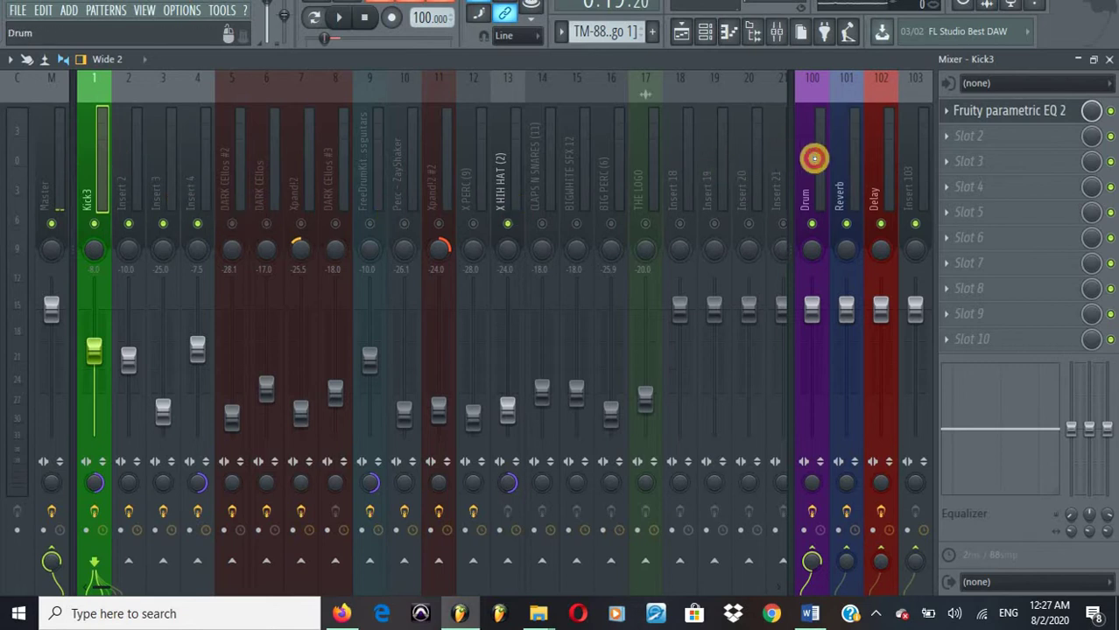
pyautogui.click(813, 159)
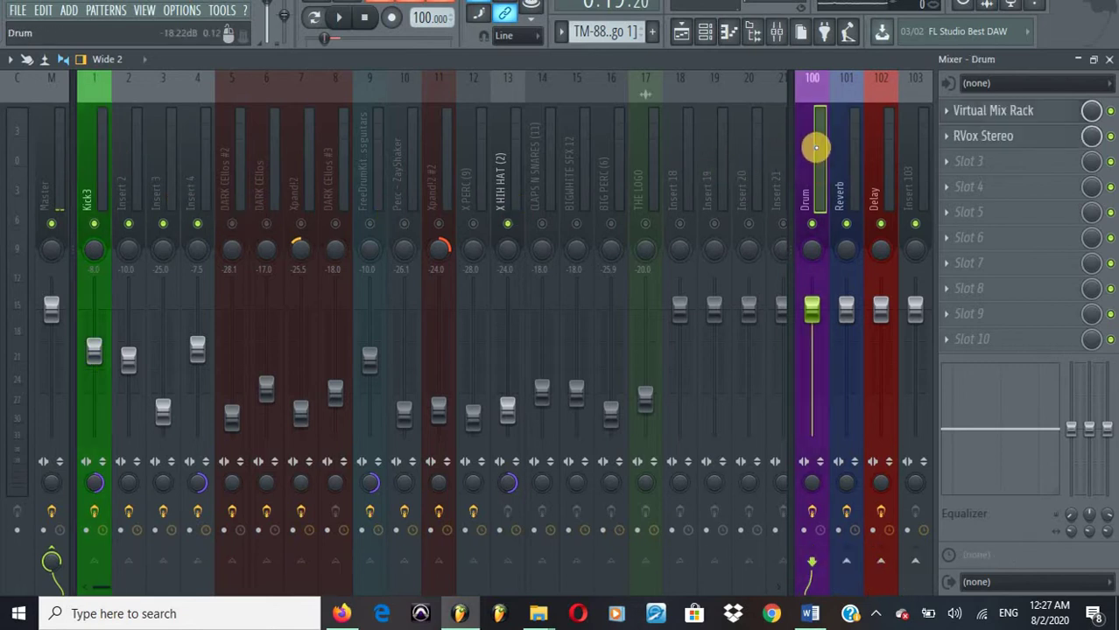
pyautogui.click(87, 166)
pyautogui.press('space')
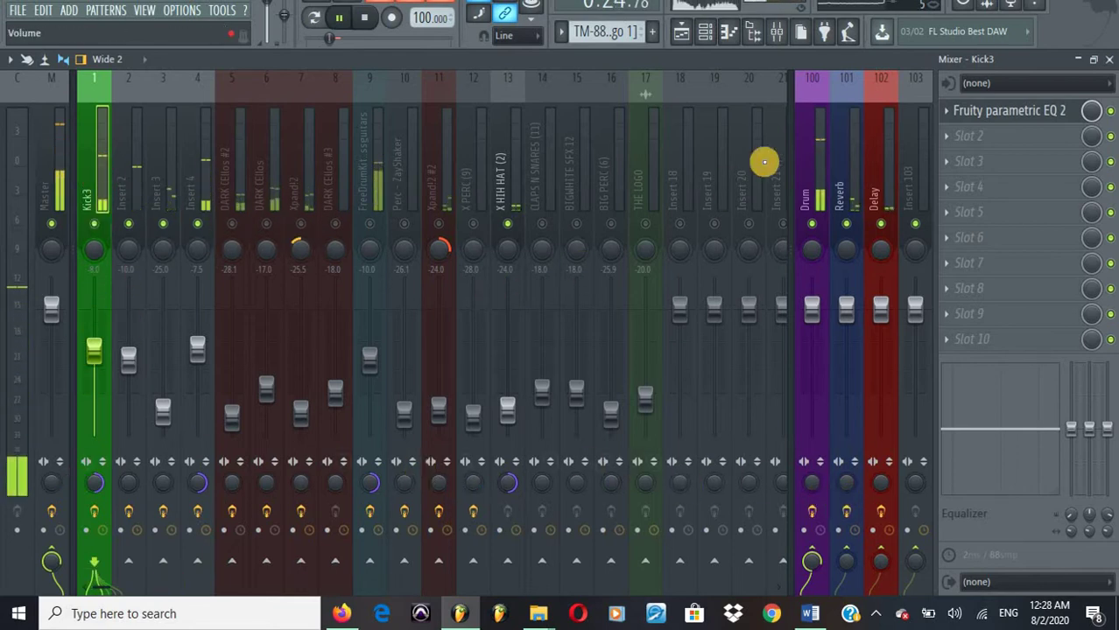
pyautogui.click(134, 181)
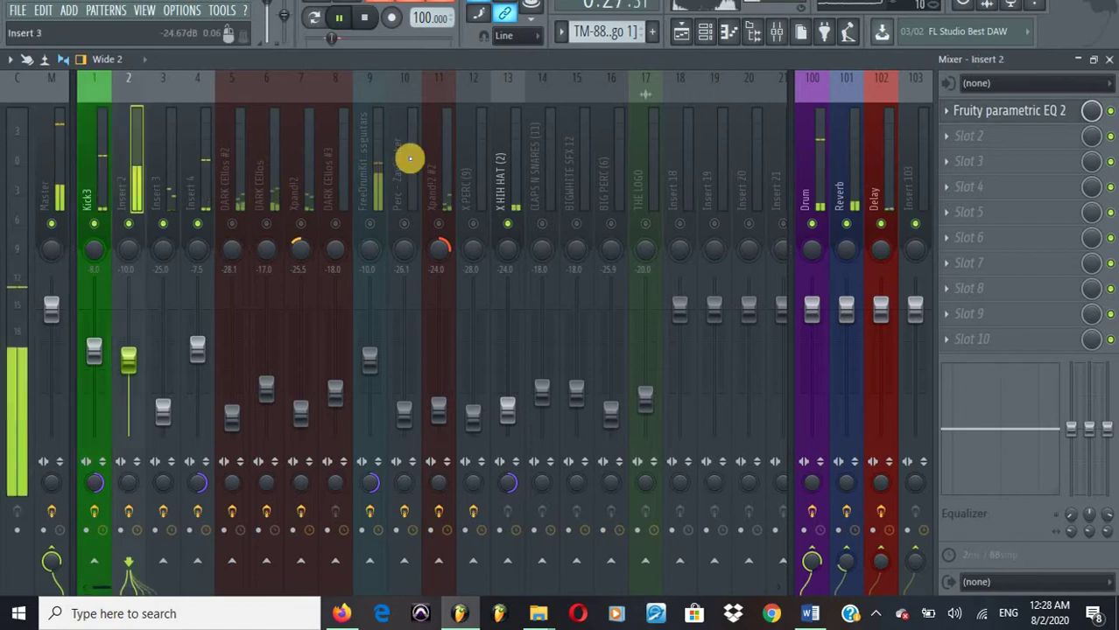
pyautogui.click(176, 170)
pyautogui.click(204, 169)
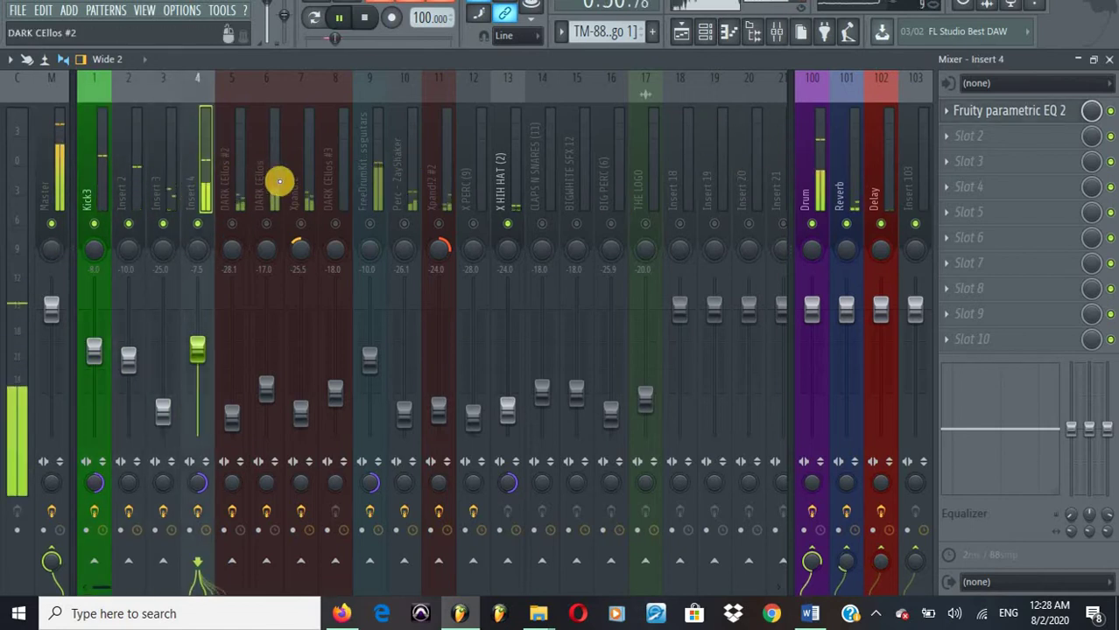
pyautogui.press('space')
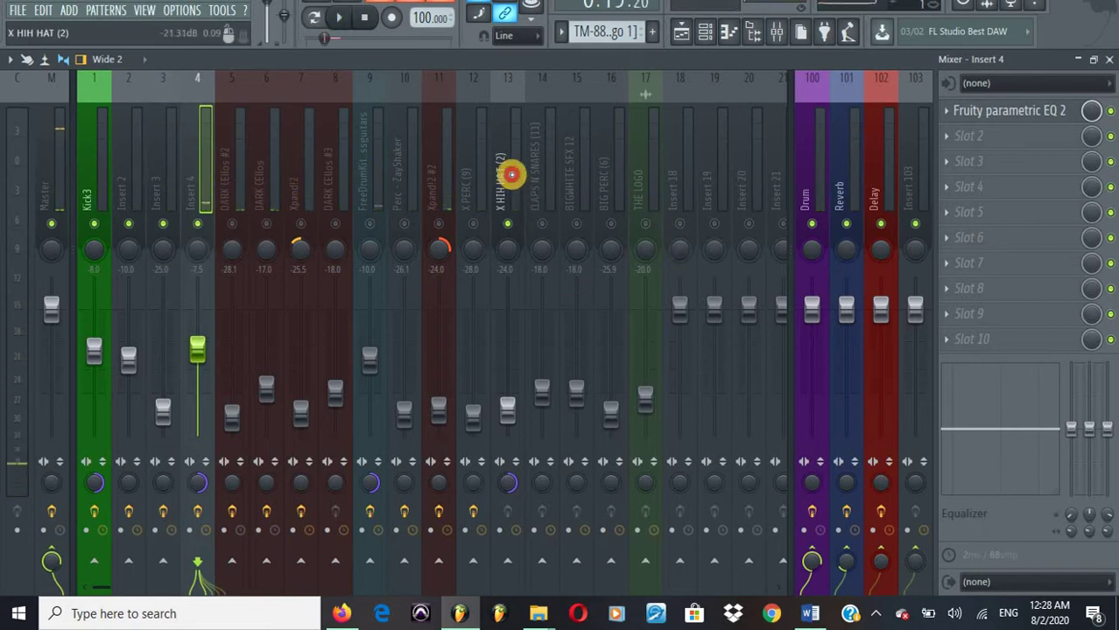
# Step: Check X HIH HAT and X PERC routing, then open the Drum bus's Virtual Mix Rack
pyautogui.click(511, 174)
pyautogui.click(482, 180)
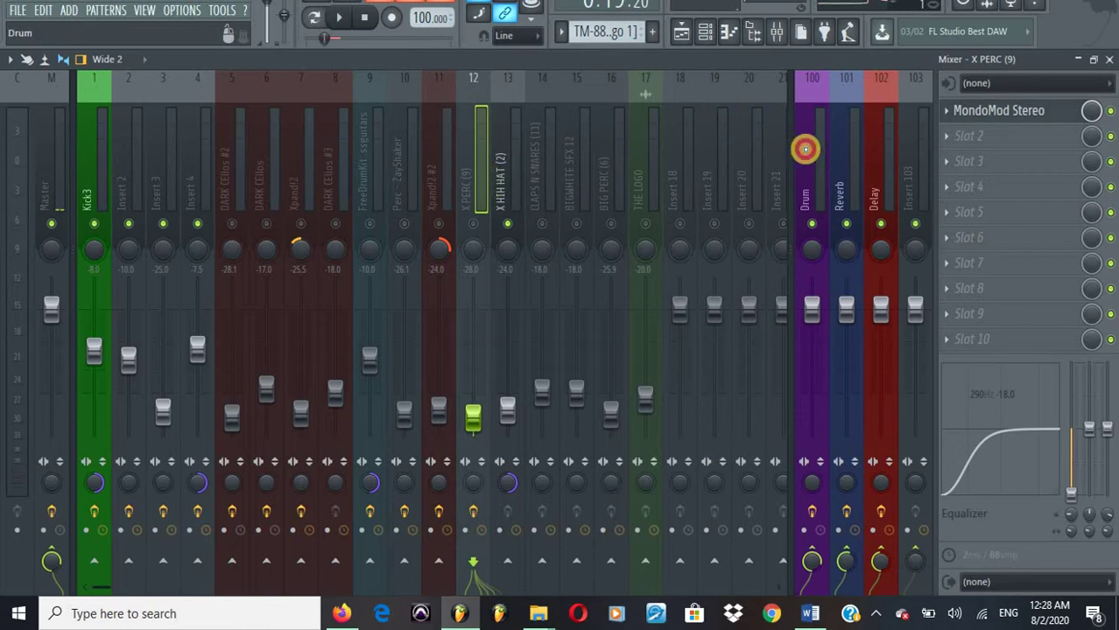
pyautogui.click(804, 149)
pyautogui.click(972, 118)
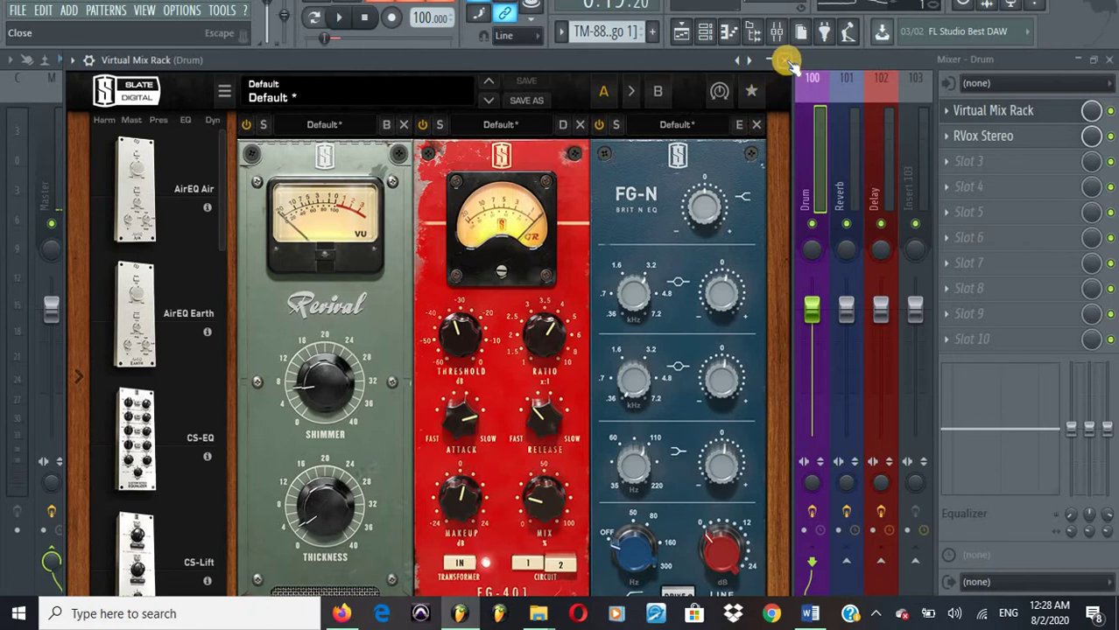
# Step: Close the Virtual Mix Rack and review Drum's RVox Stereo at Comp -8.5, Gain -2.0
pyautogui.click(787, 62)
pyautogui.click(1006, 138)
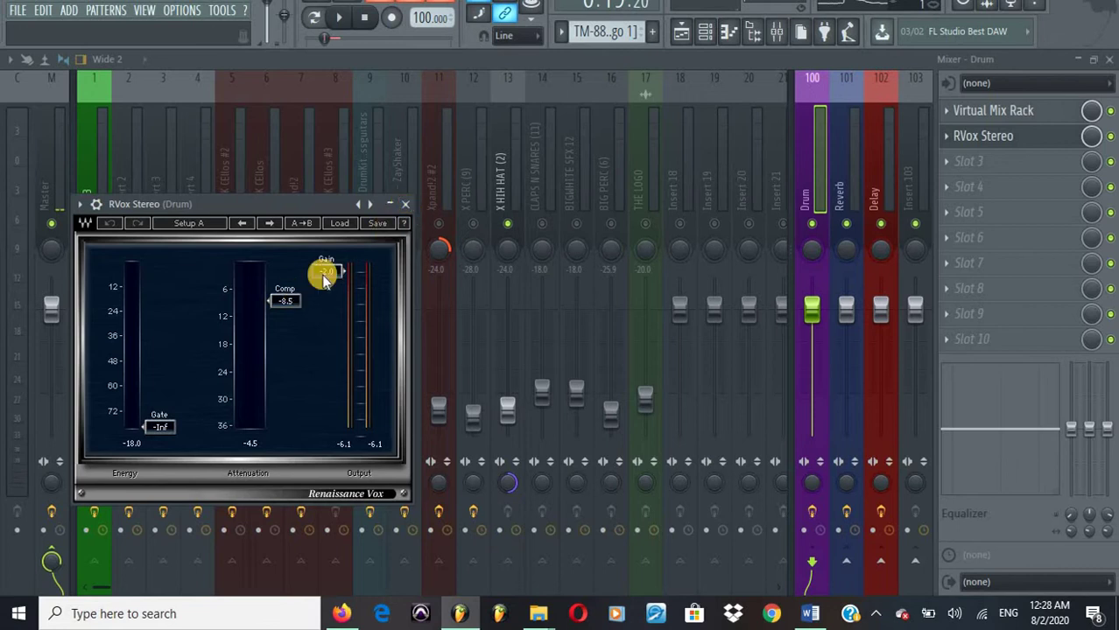
pyautogui.click(403, 203)
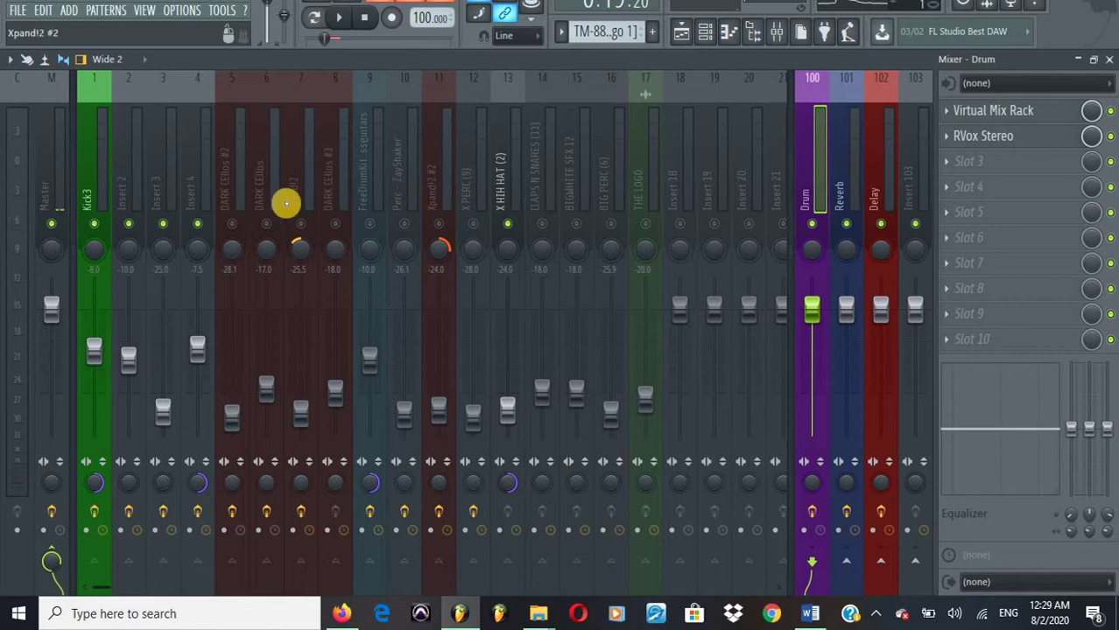
# Step: Solo Insert 3 via its mute light, checking its routing to the Drum bus
pyautogui.click(95, 181)
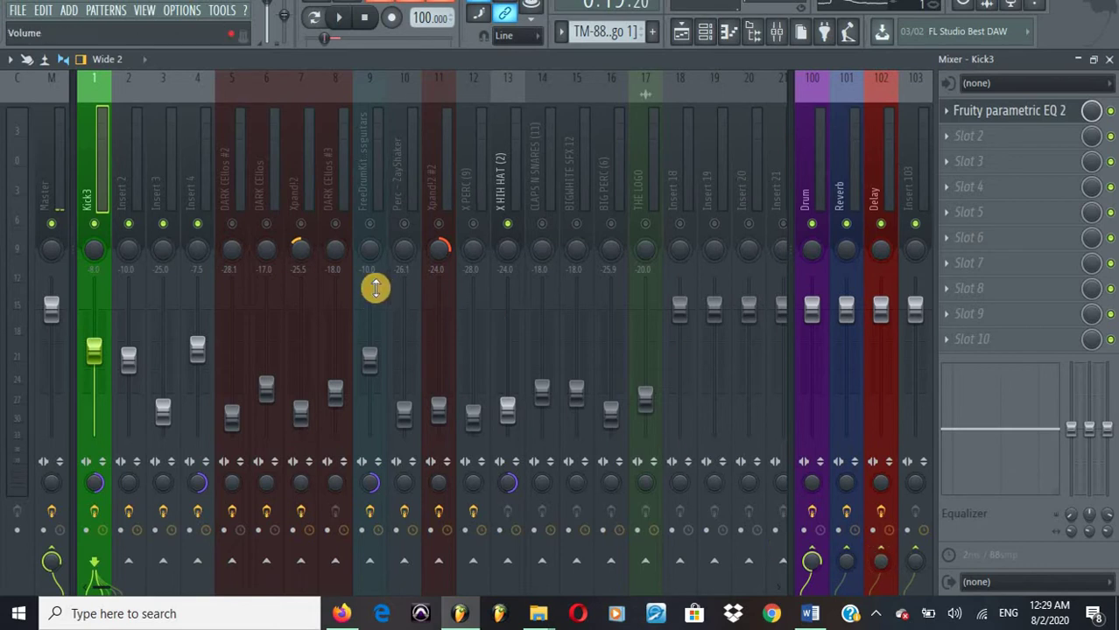
pyautogui.click(168, 182)
pyautogui.rightClick(169, 226)
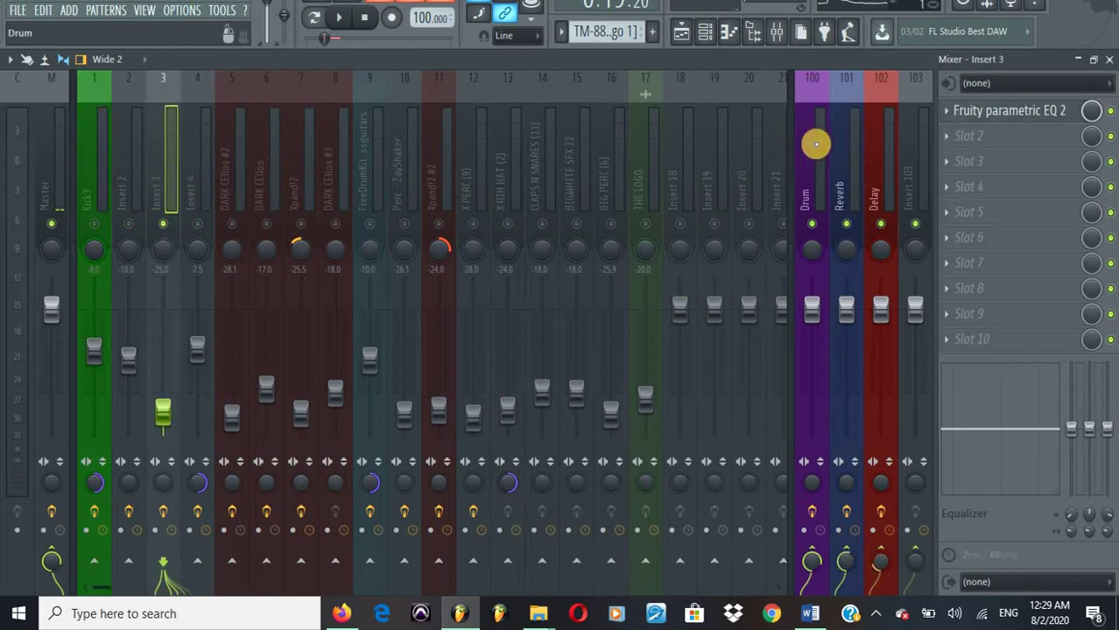
pyautogui.click(814, 149)
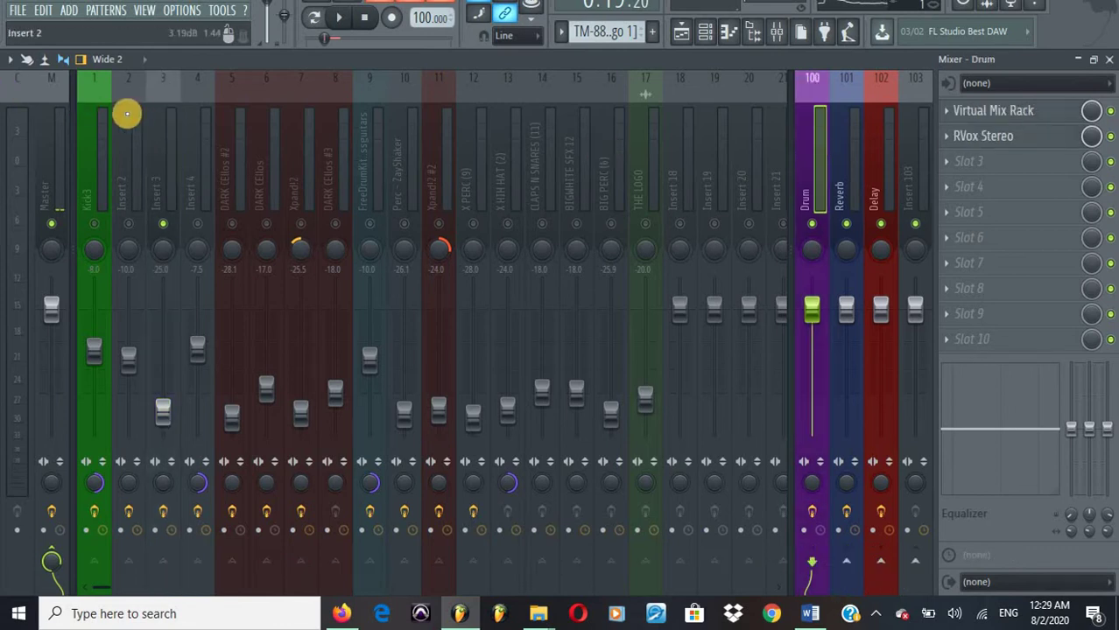
pyautogui.click(170, 128)
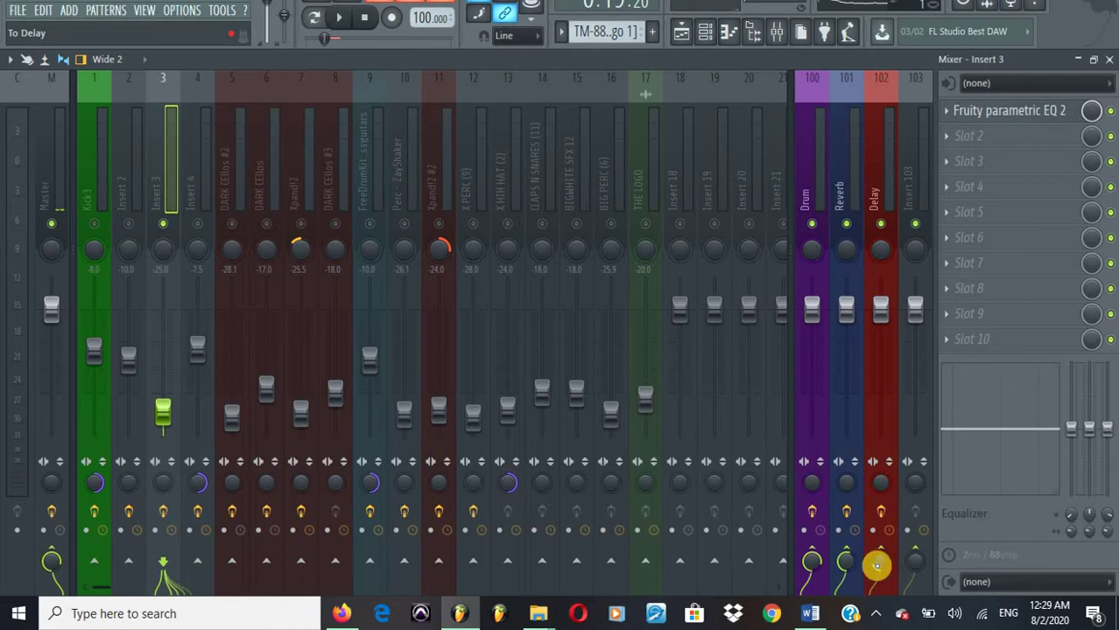
# Step: Open the Fruity Reeverb 2 plugin on the Reverb bus
pyautogui.click(849, 161)
pyautogui.click(1031, 107)
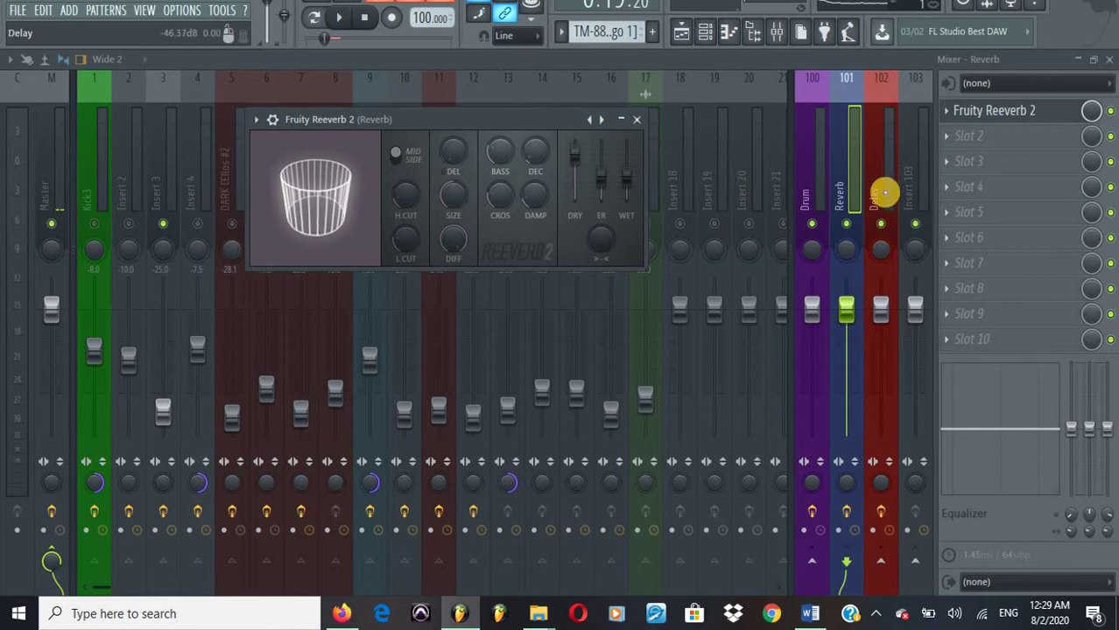
# Step: Review the Delay bus's H-Delay, Q4 Stereo and S1 Imager plugins, then close S1 Imager
pyautogui.click(884, 193)
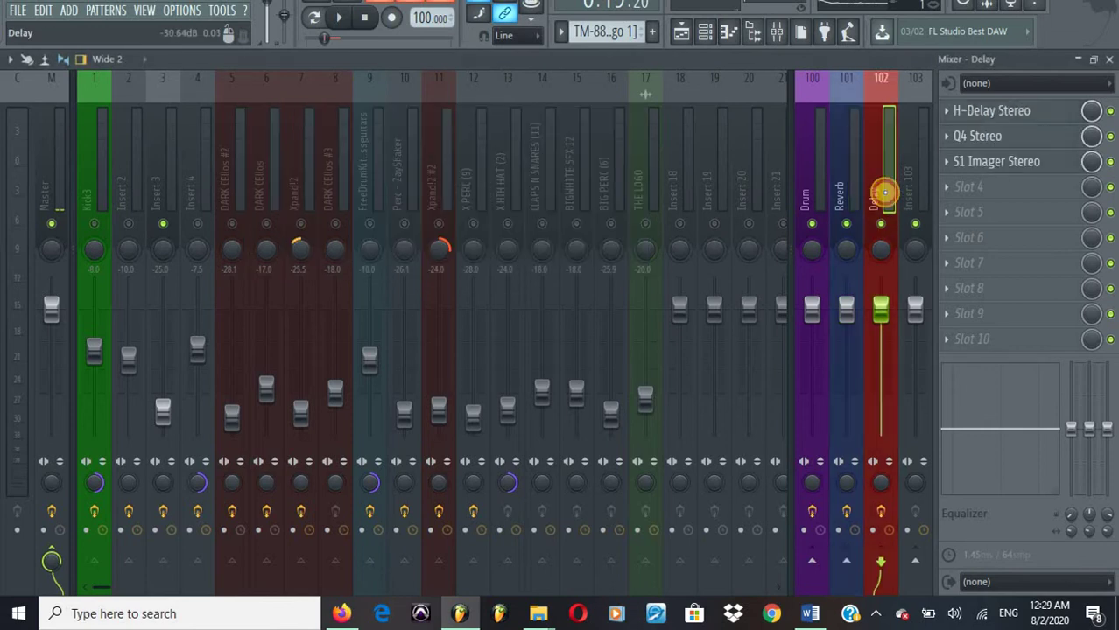
pyautogui.click(995, 112)
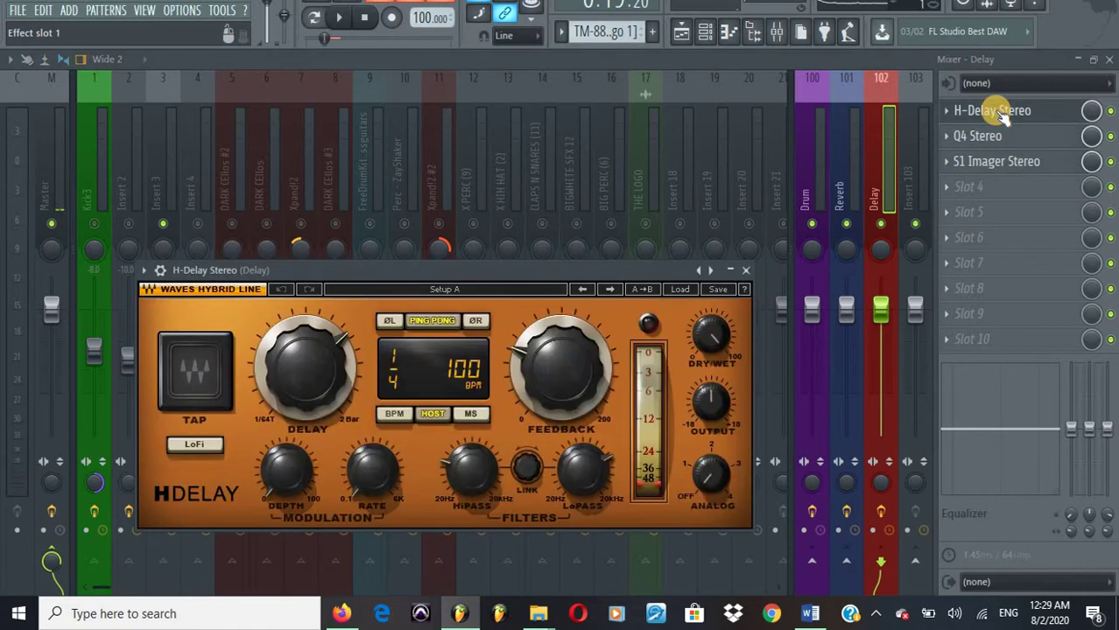
pyautogui.click(998, 136)
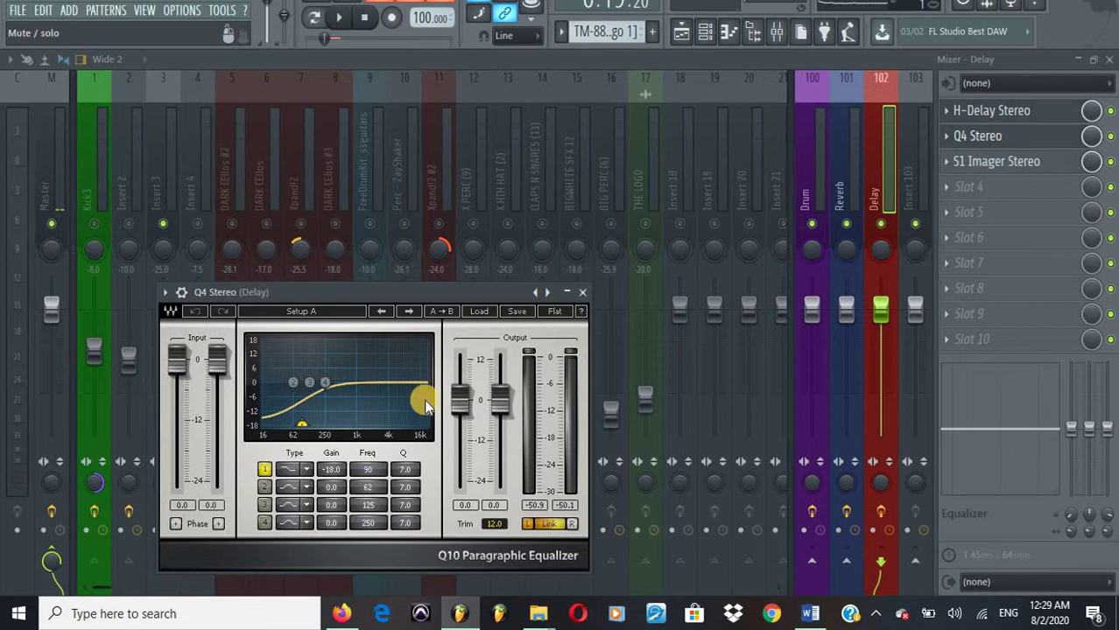
pyautogui.click(1018, 162)
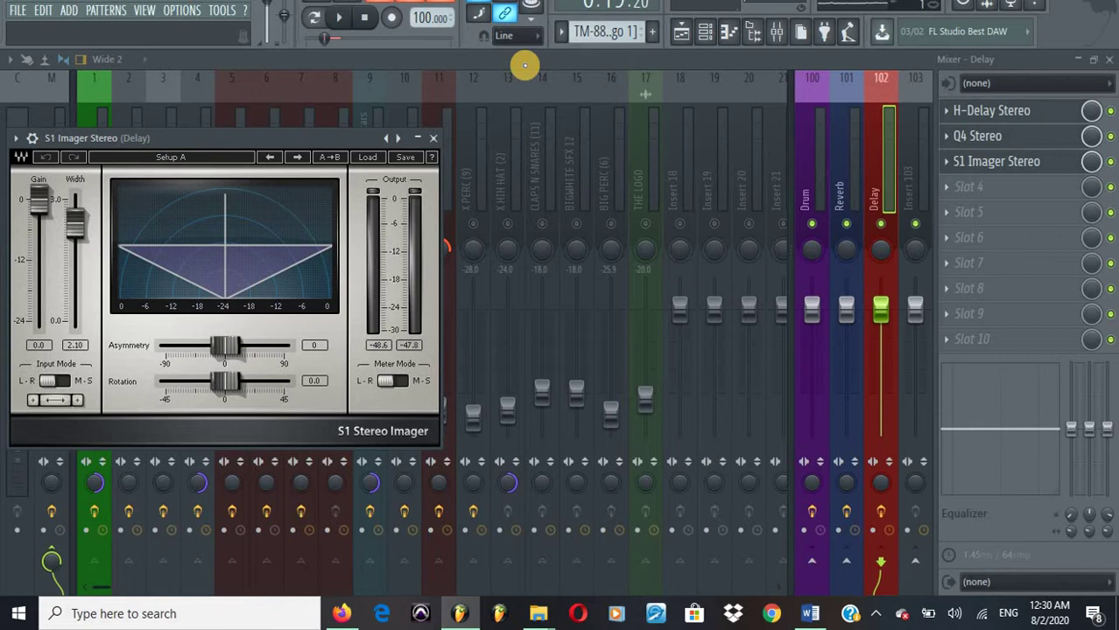
pyautogui.click(524, 64)
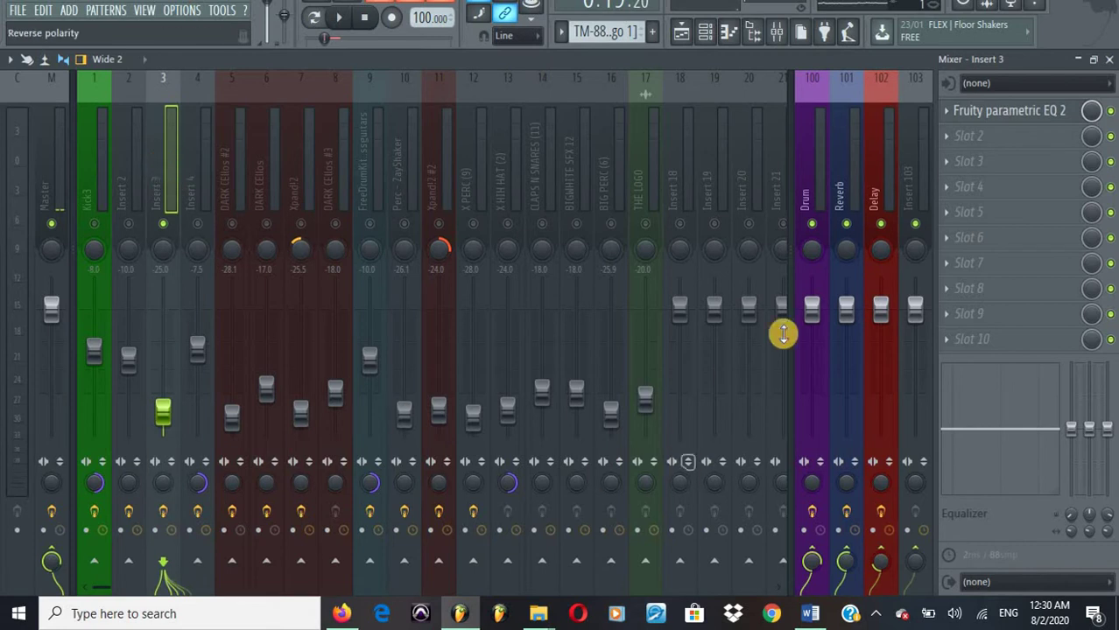
# Step: Play the beat, view Bongo 1's pan automation in the piano roll, then show the mixer
pyautogui.press('space')
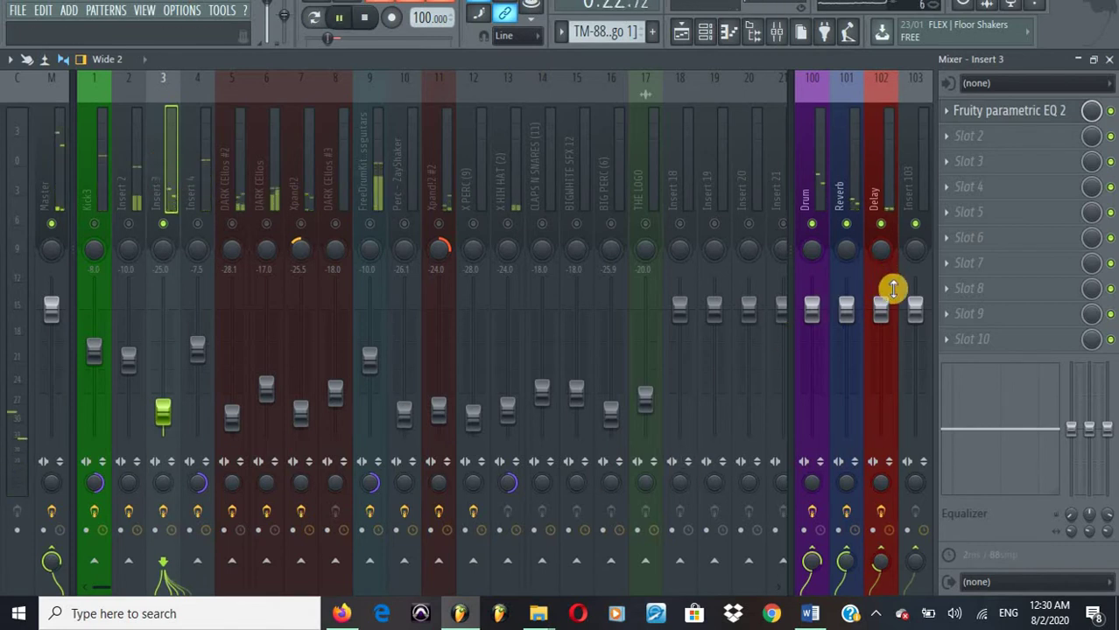
pyautogui.press('space')
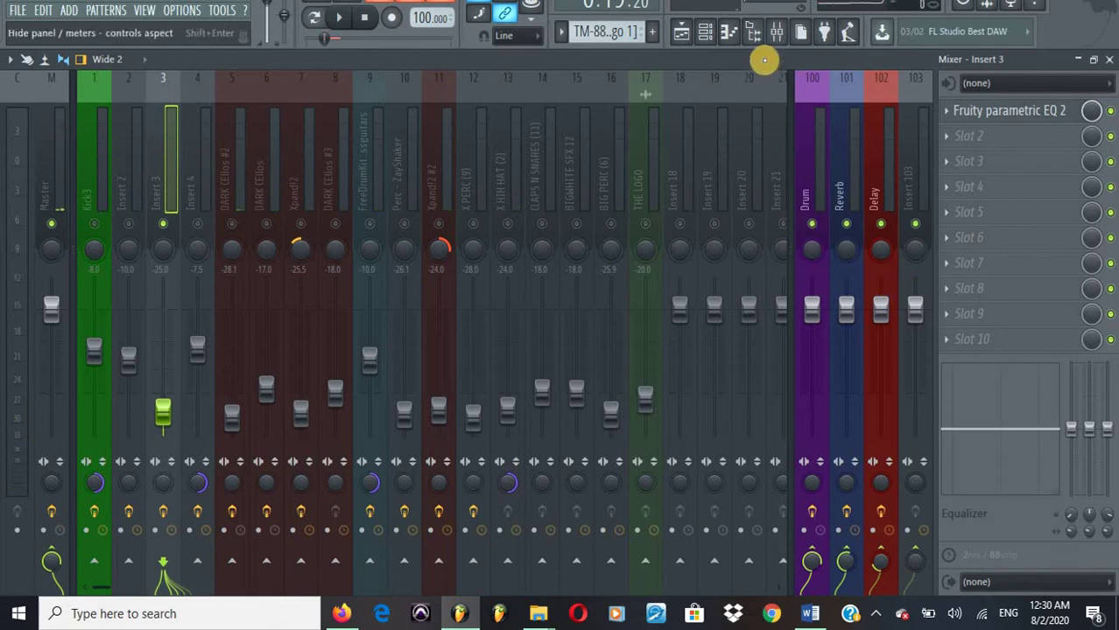
pyautogui.click(705, 32)
pyautogui.rightClick(241, 224)
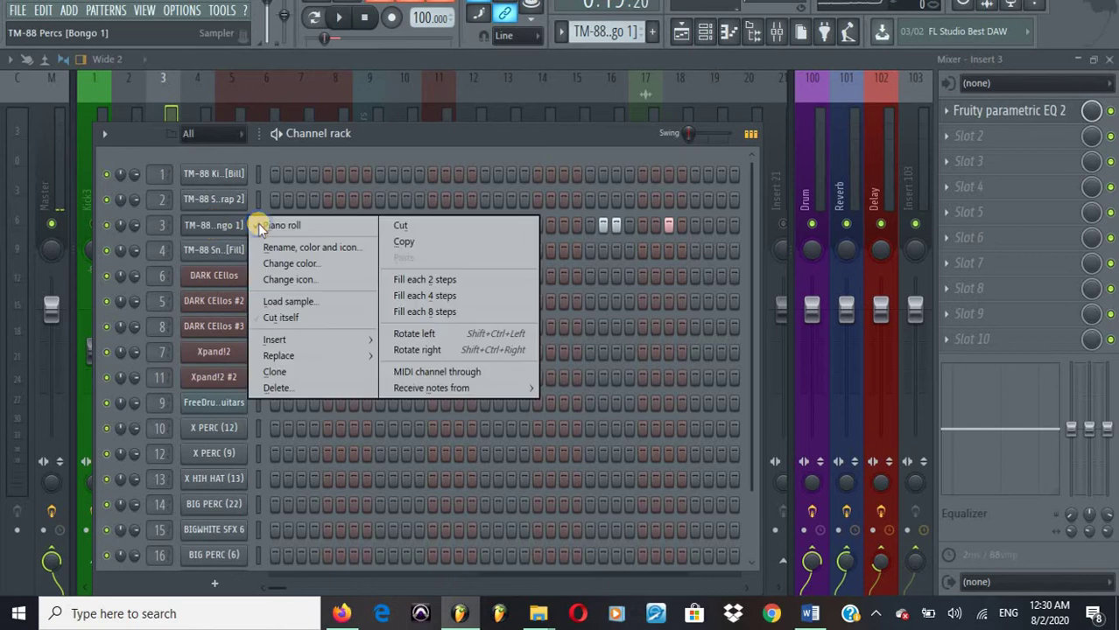
pyautogui.click(733, 32)
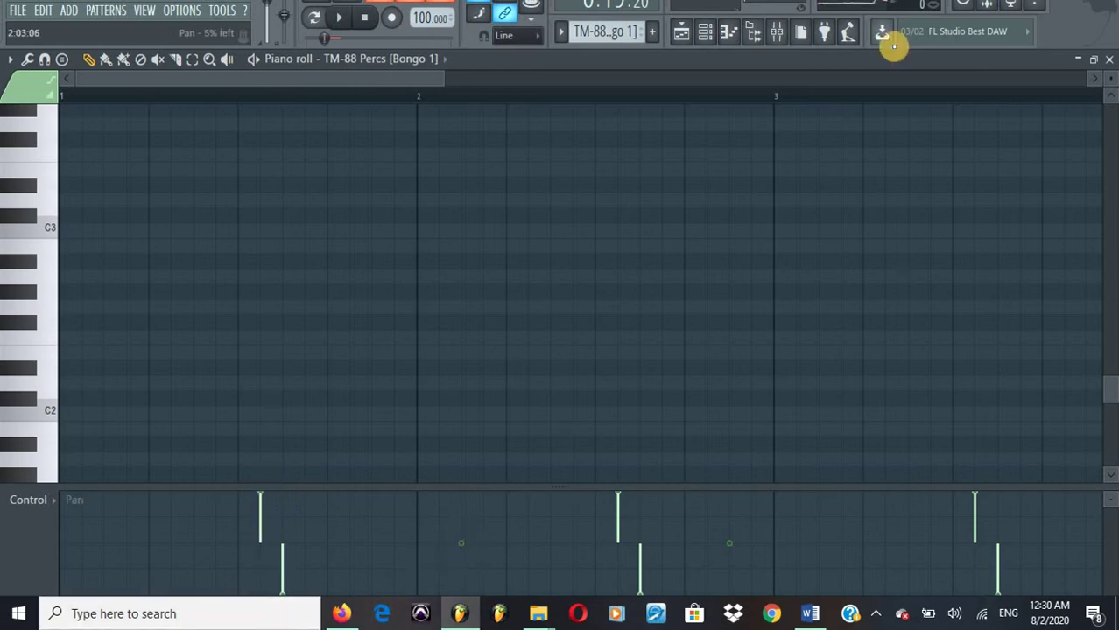
pyautogui.click(779, 32)
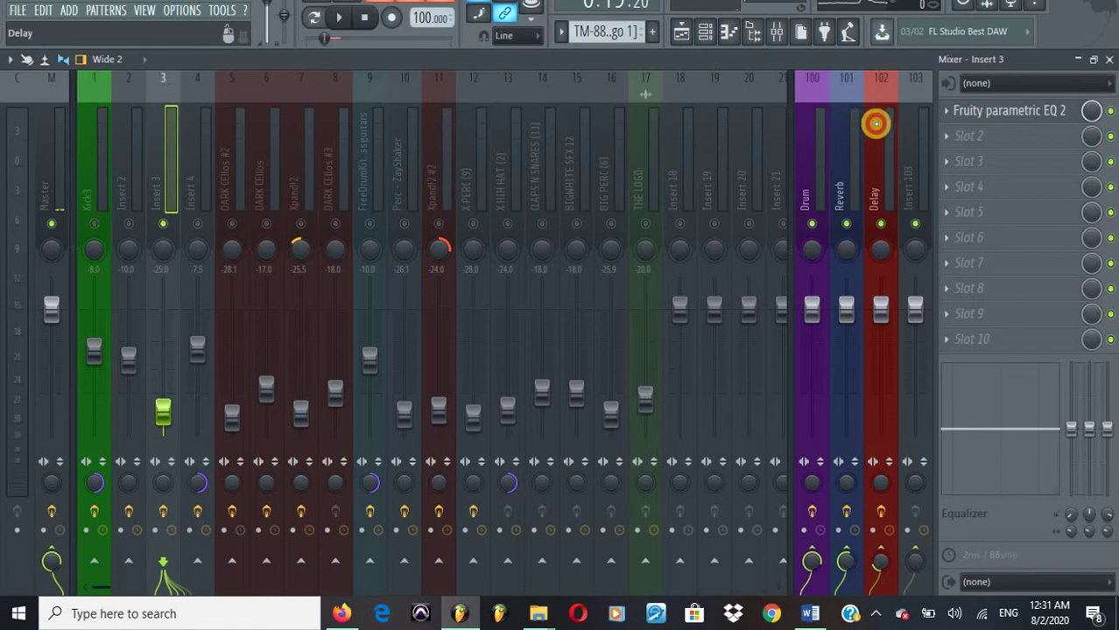
# Step: Select insert 102 Delay and review its H-Delay Stereo and S1 Imager Stereo plugins
pyautogui.click(875, 123)
pyautogui.click(961, 111)
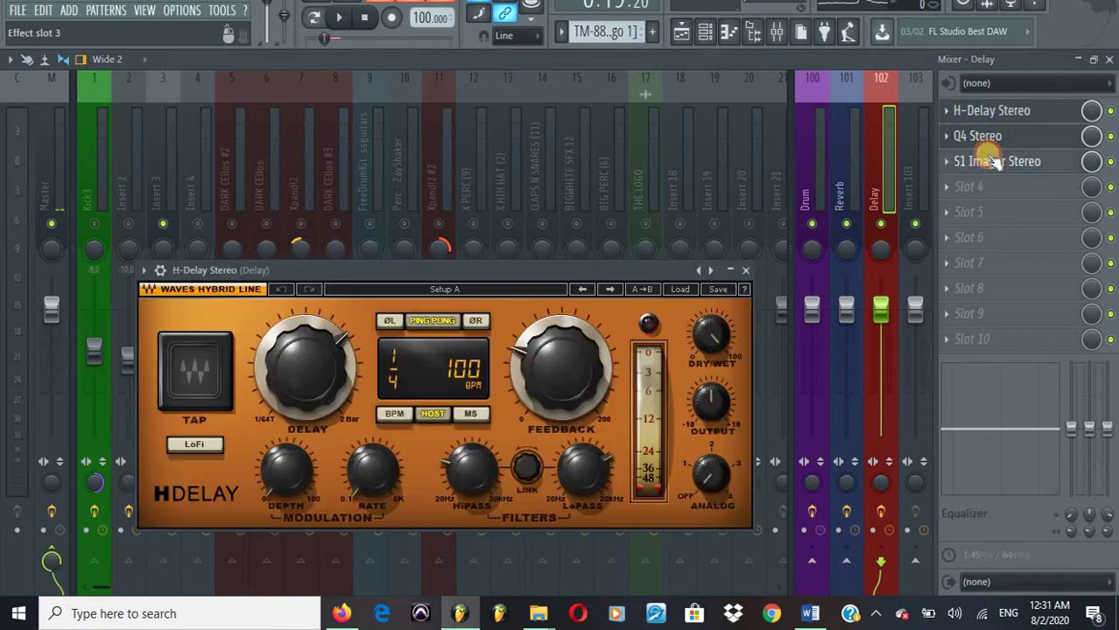
pyautogui.click(1054, 166)
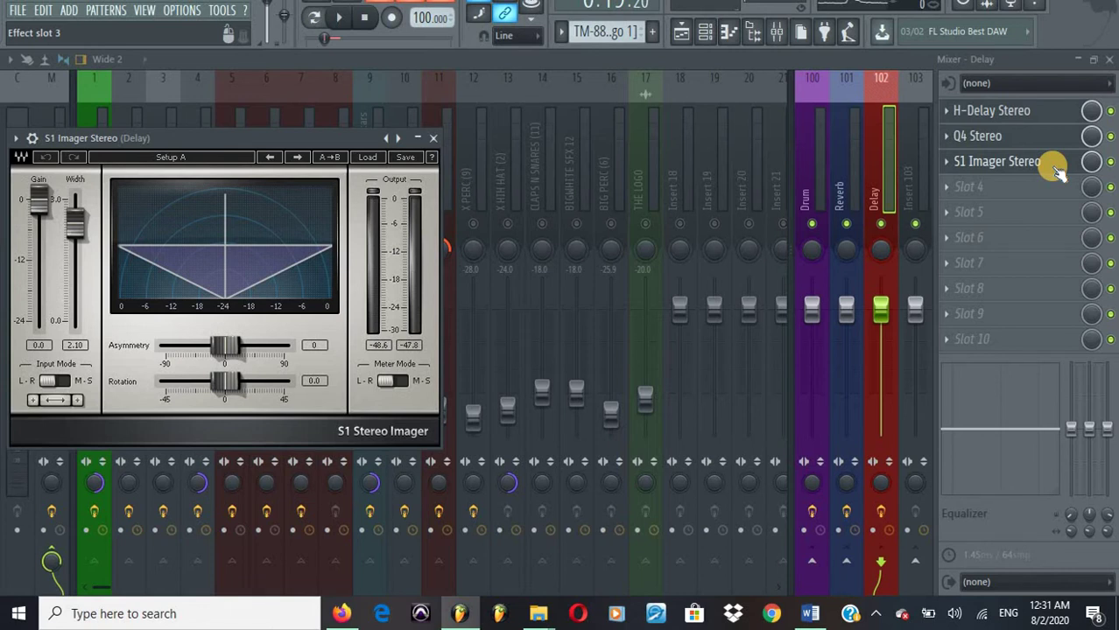
pyautogui.click(1058, 173)
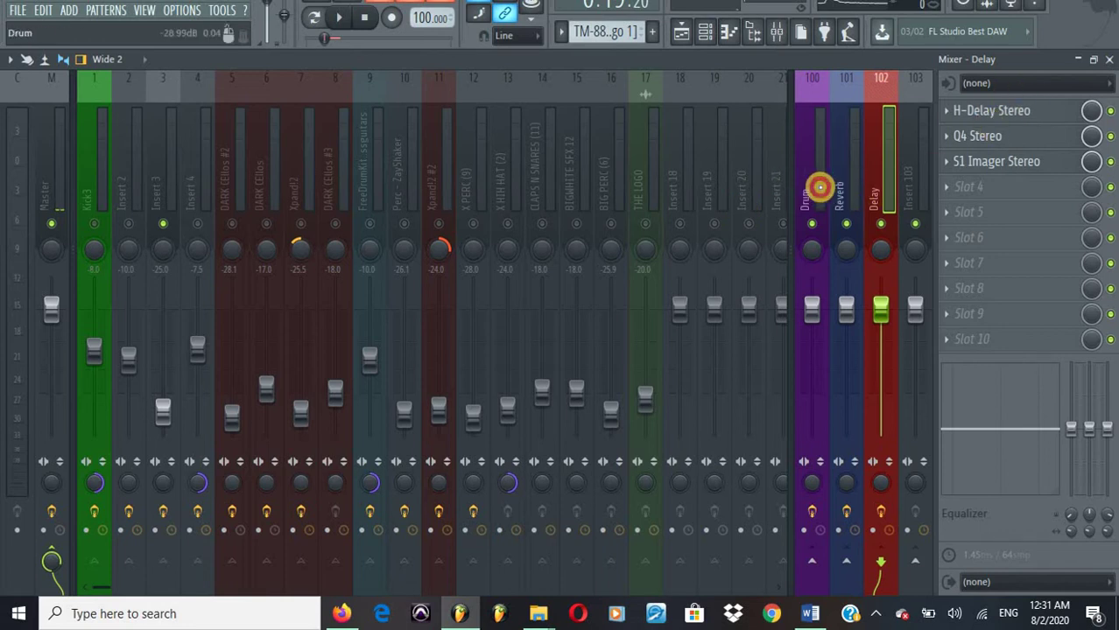
# Step: Unsolo DARK CEllos #3 via track 8's mute switch and display the TM-88 Percs playlist
pyautogui.click(849, 178)
pyautogui.click(874, 179)
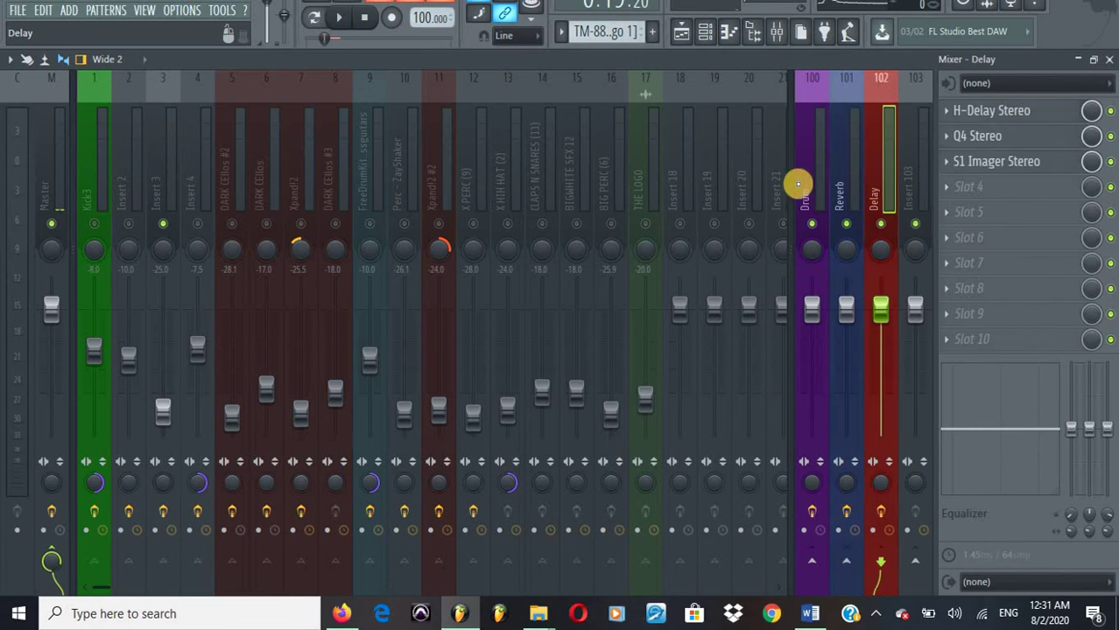
pyautogui.rightClick(335, 224)
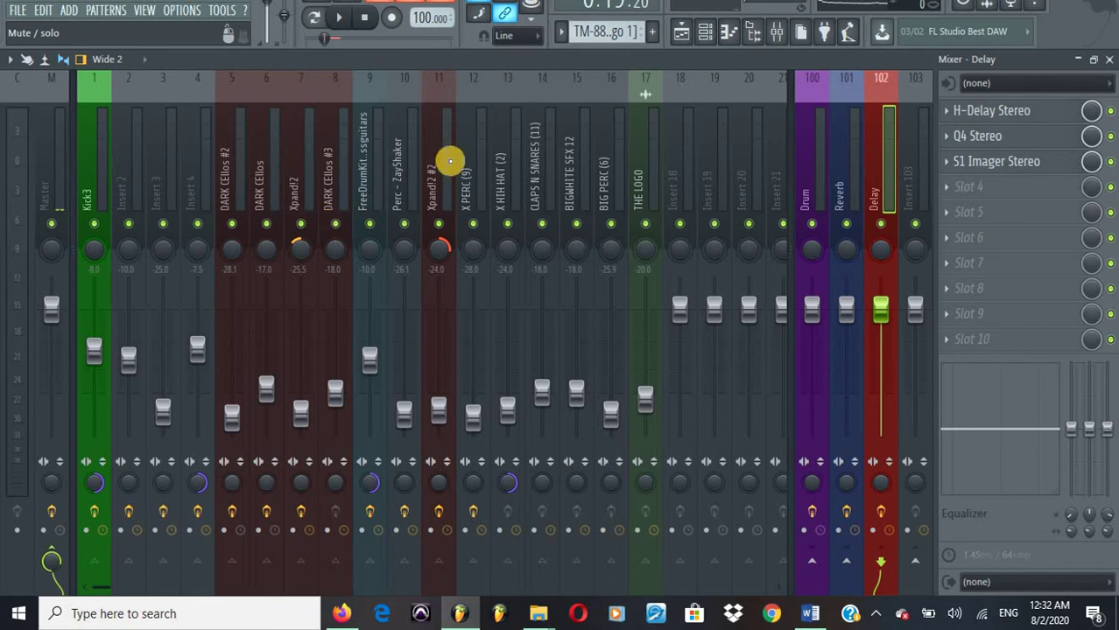
pyautogui.click(684, 34)
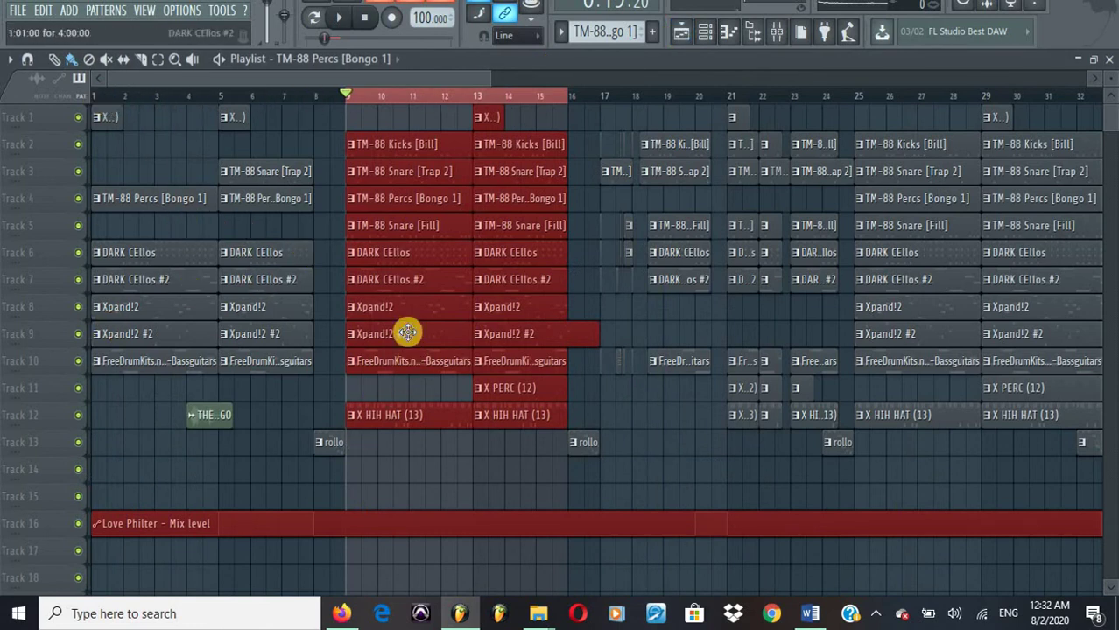
# Step: Clear the clip selection and play the arrangement from around bar 16, then stop
pyautogui.click(99, 94)
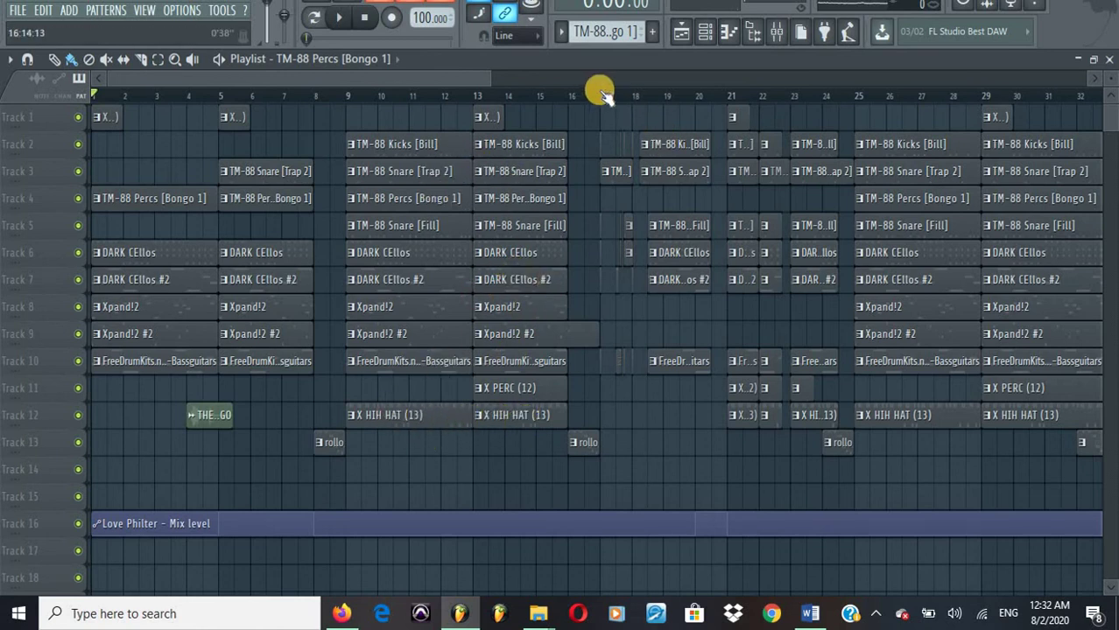
pyautogui.scroll(4, 599, 91)
pyautogui.moveTo(594, 91); pyautogui.dragTo(566, 92)
pyautogui.scroll(-3, 565, 91)
pyautogui.press('space')
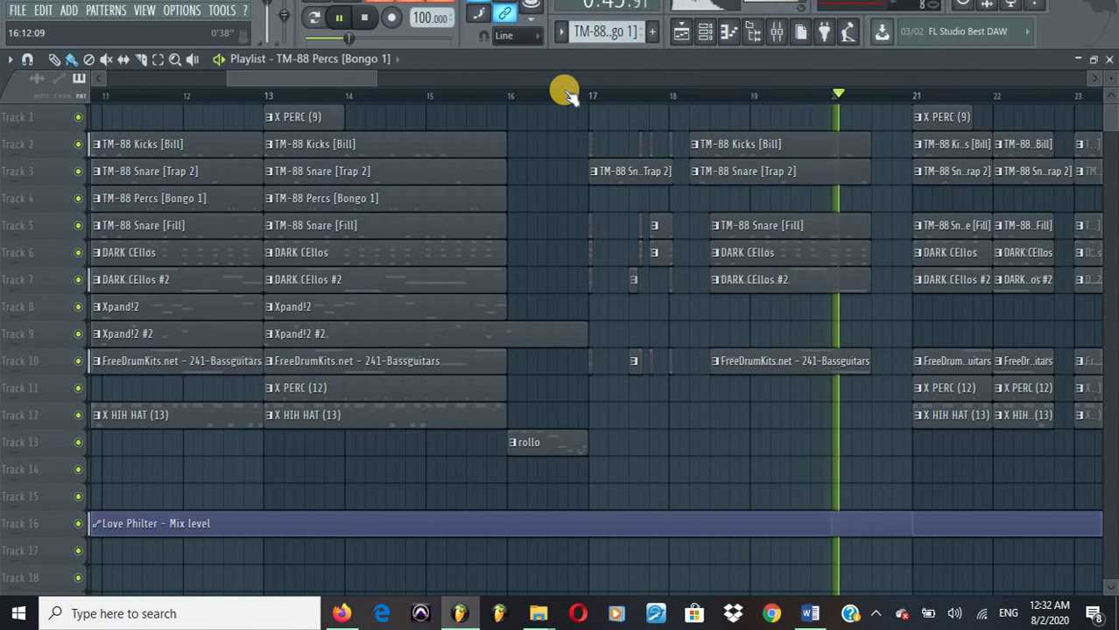
pyautogui.press('space')
# Step: Replay the song briefly from bar 1, then bring the mixer back up
pyautogui.scroll(-5, 566, 93)
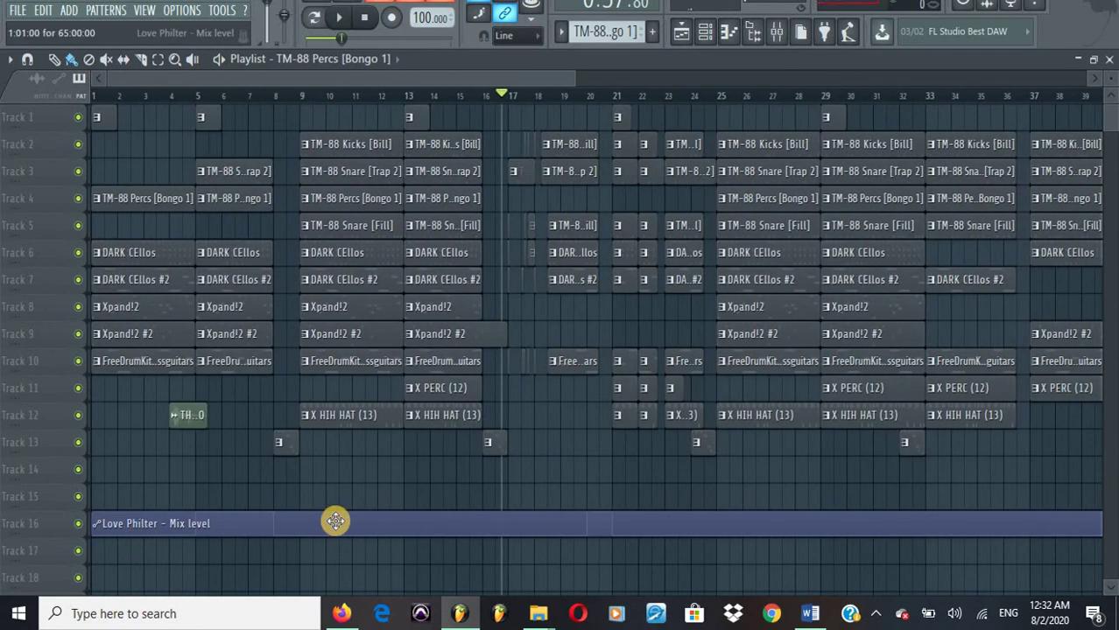
pyautogui.click(94, 92)
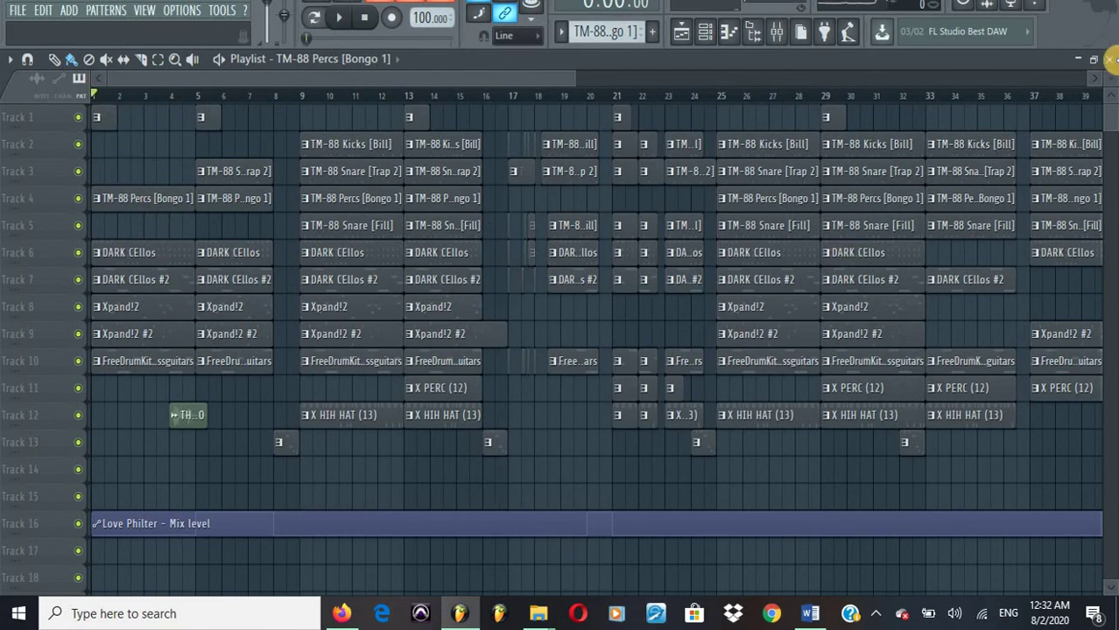
pyautogui.scroll(3, 396, 280)
pyautogui.scroll(-9, 397, 280)
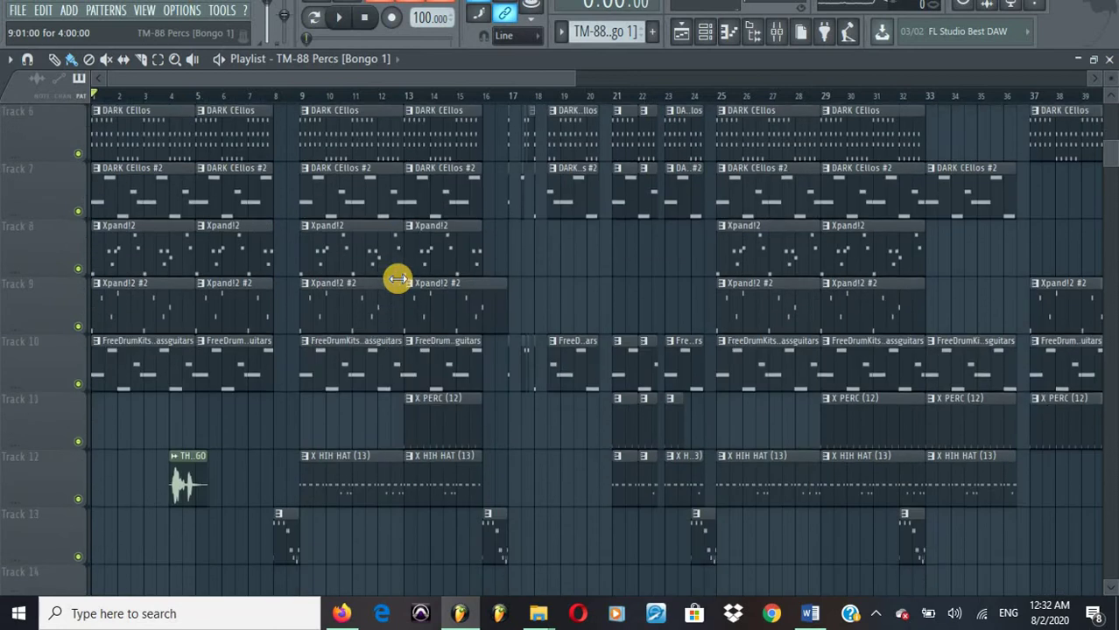
pyautogui.press('space')
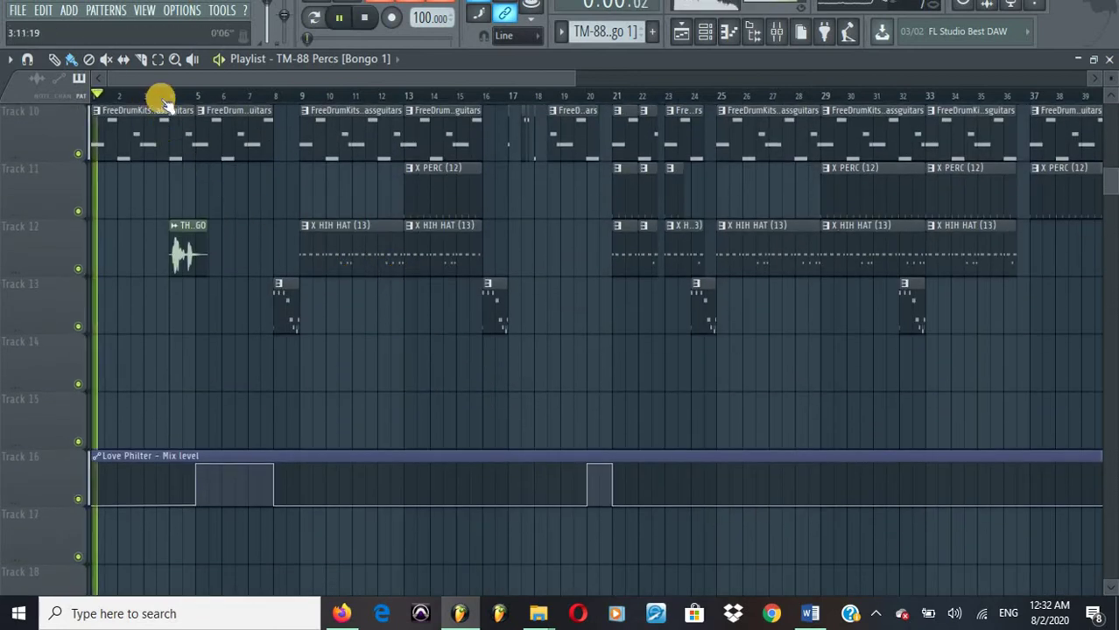
pyautogui.press('space')
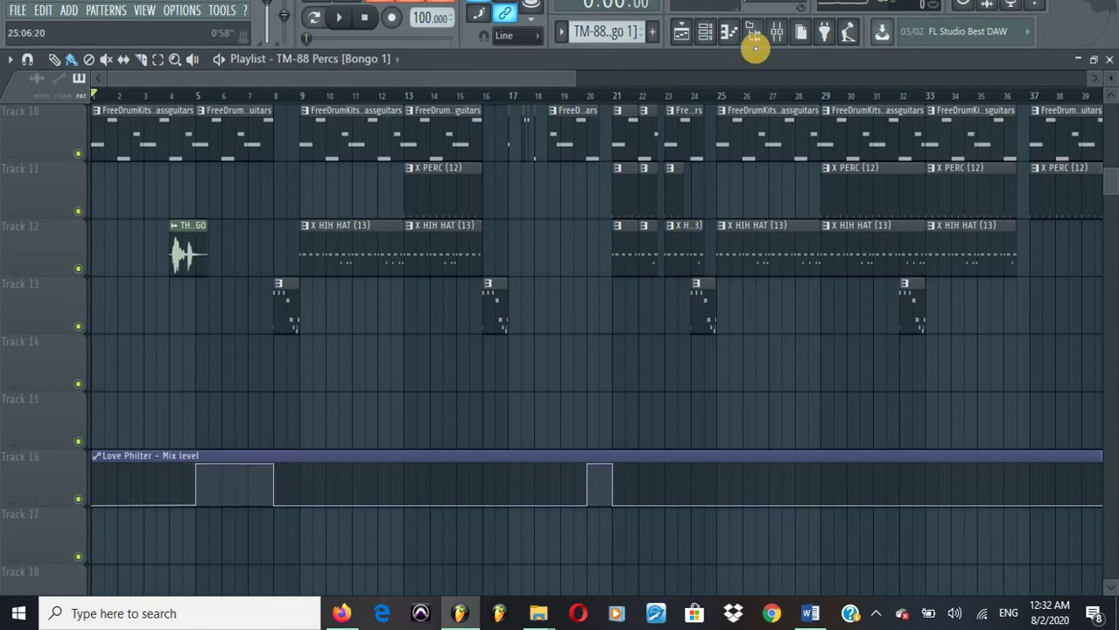
pyautogui.click(754, 31)
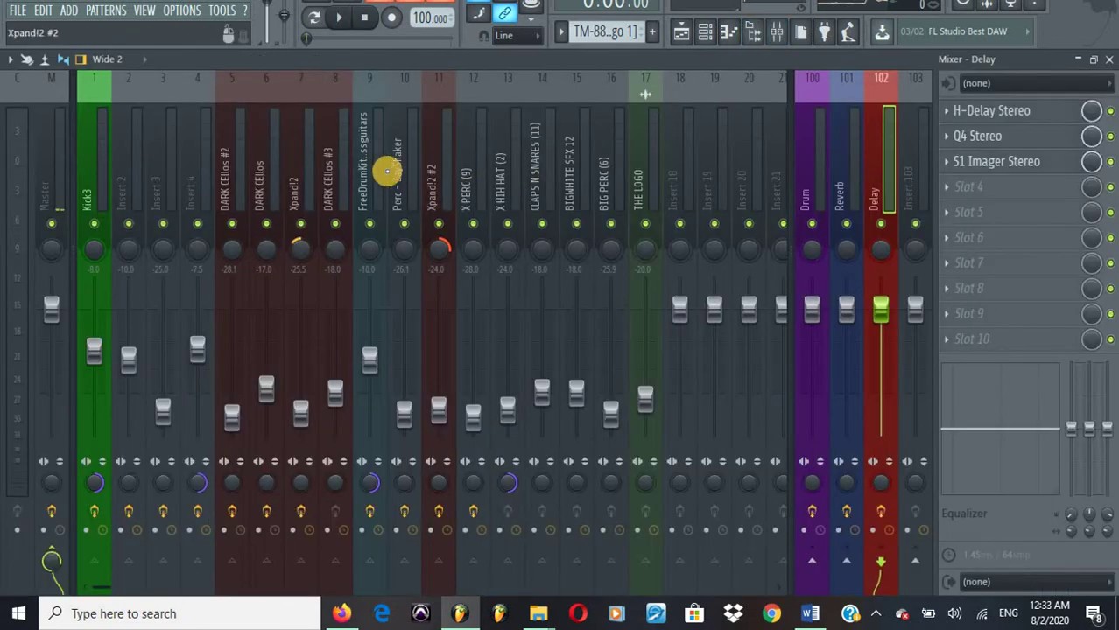
# Step: On insert 9, inspect Parametric EQ 2, Virtual Mix Rack and RVox Mono, then close RVox and the EQ
pyautogui.click(380, 157)
pyautogui.click(985, 112)
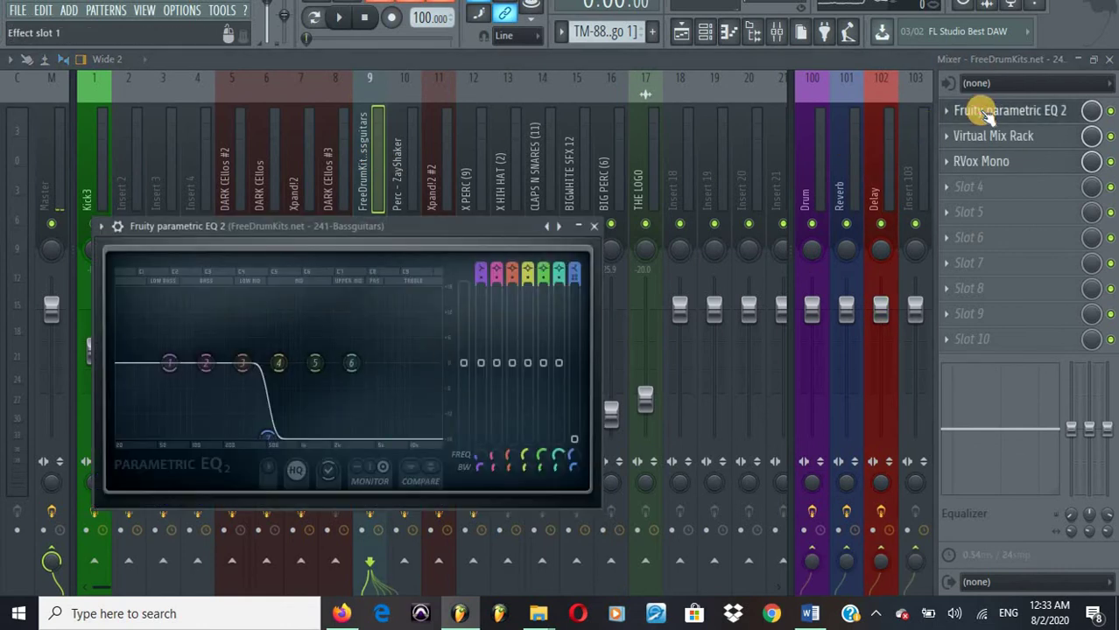
pyautogui.click(1002, 138)
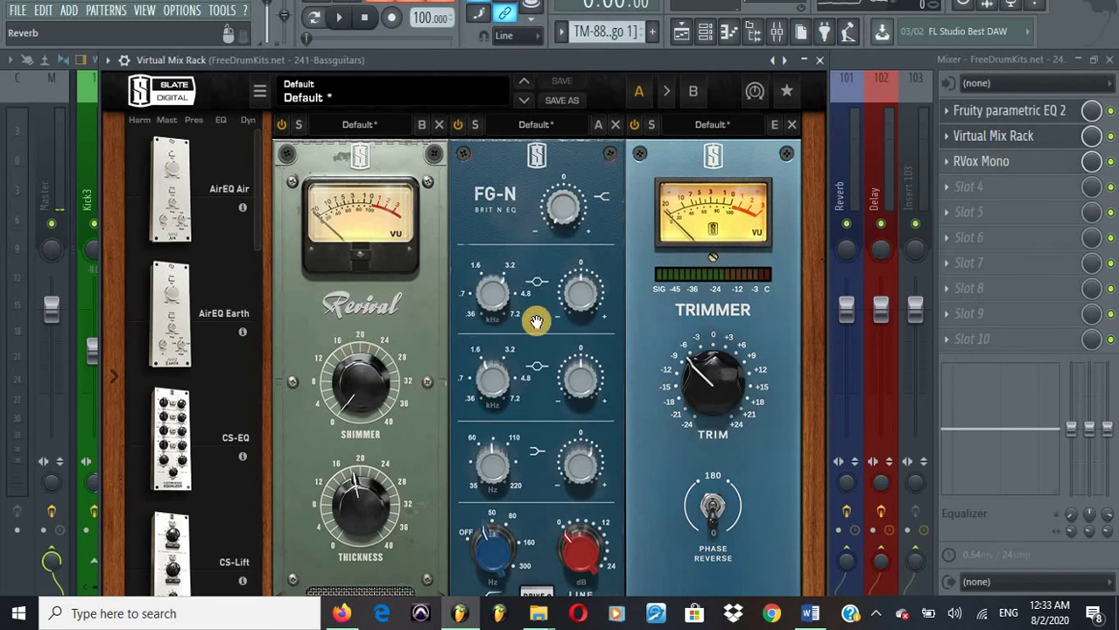
pyautogui.click(981, 166)
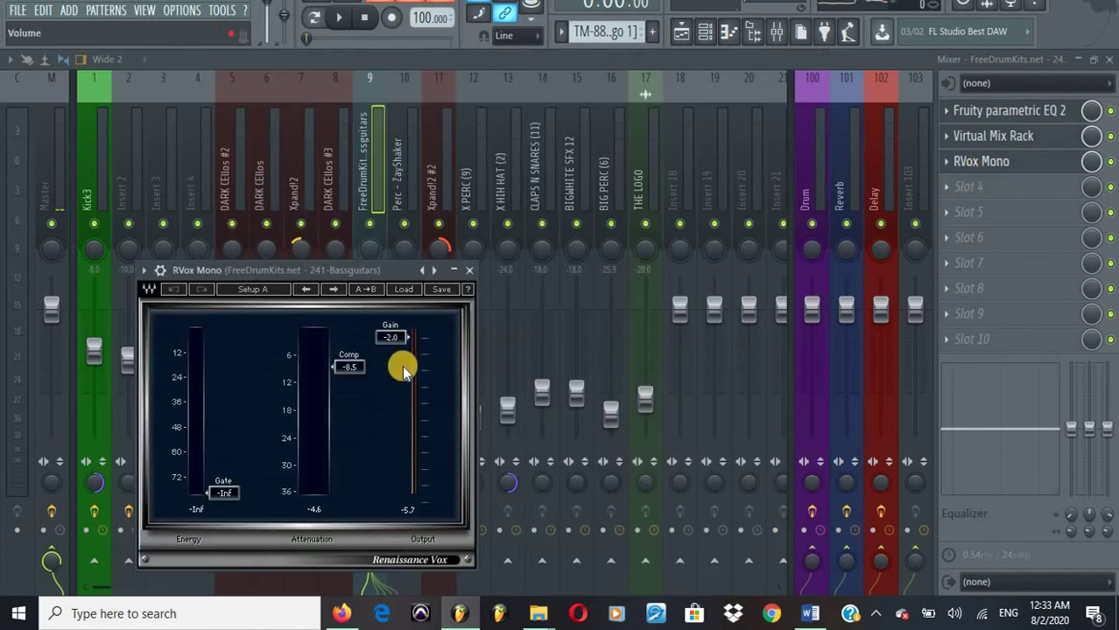
pyautogui.click(470, 273)
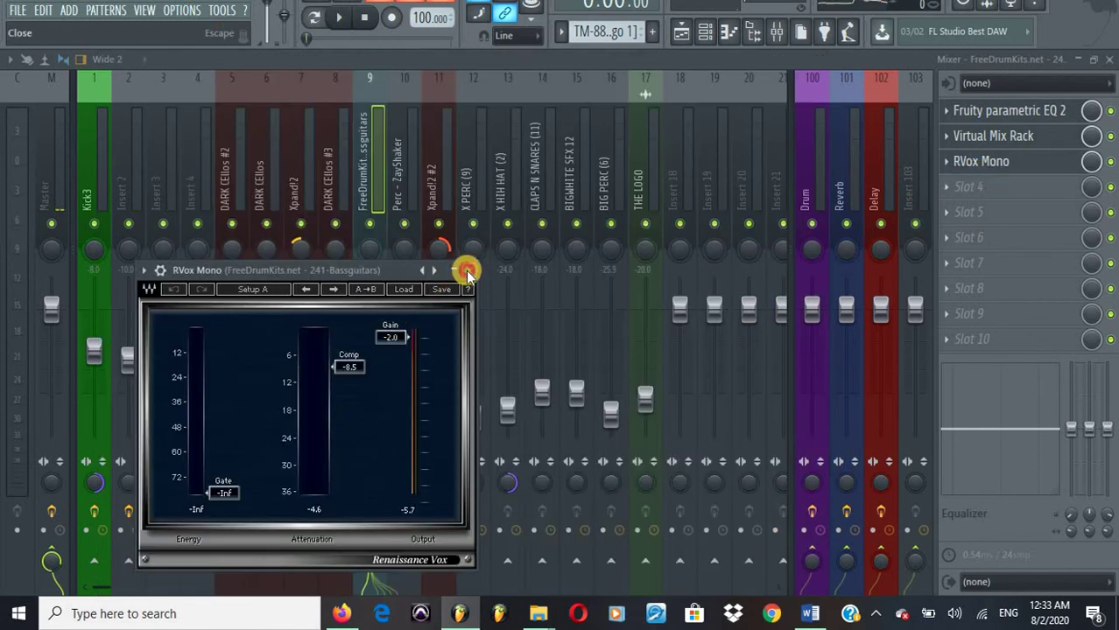
pyautogui.click(592, 232)
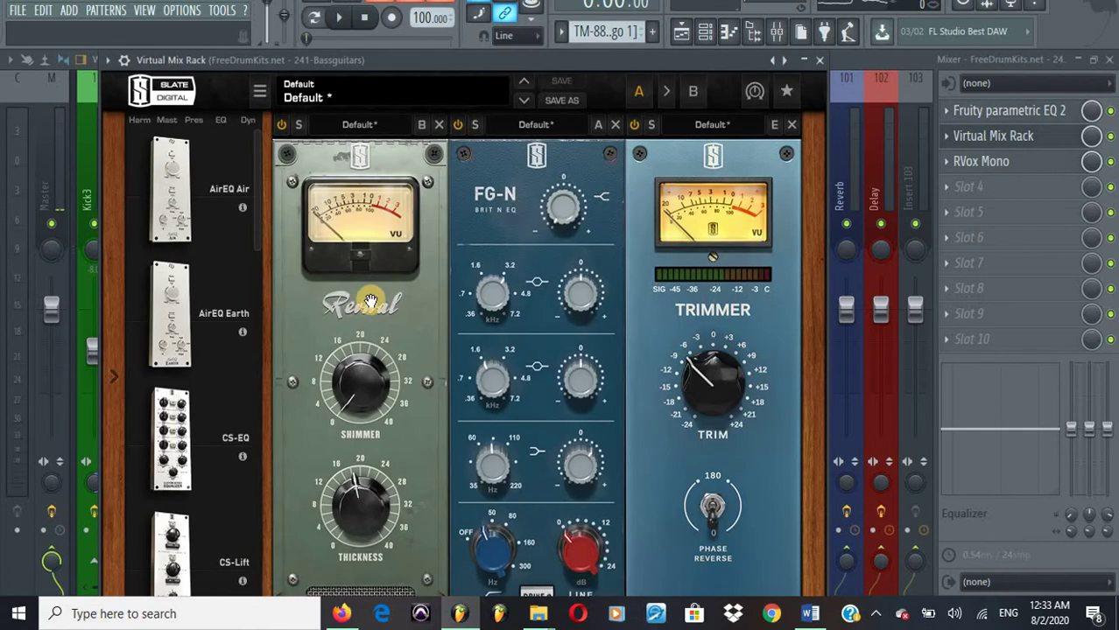
# Step: Close the bass guitar insert's Virtual Mix Rack window with Escape
pyautogui.press('Escape')
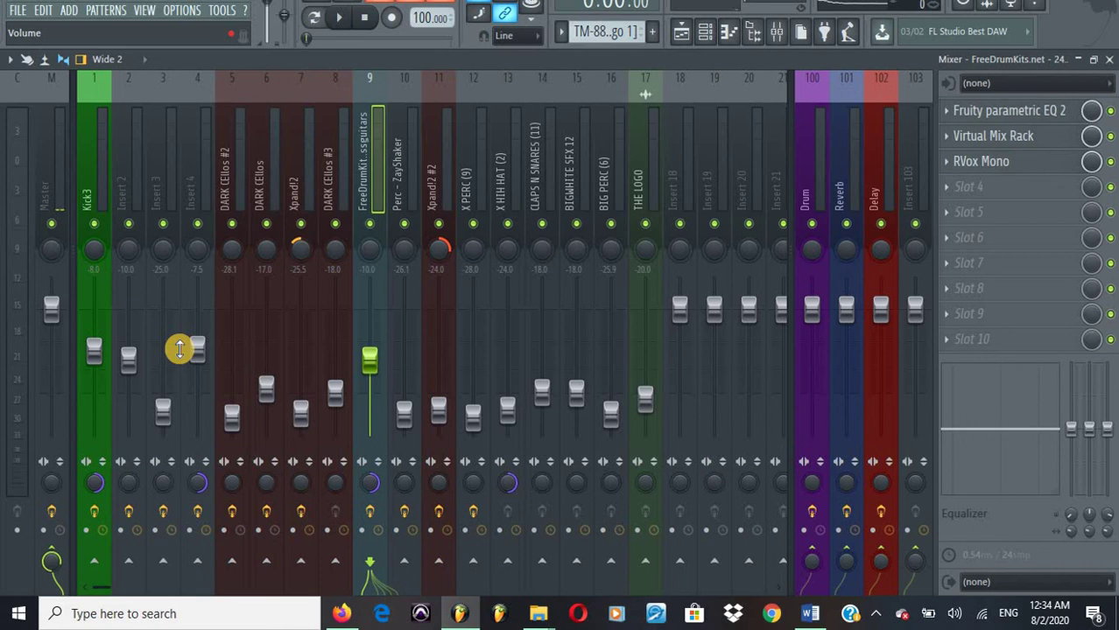
# Step: Hide the playlist, piano roll and channel rack, and close all remaining plugin windows
pyautogui.press('F5')
pyautogui.press('F7')
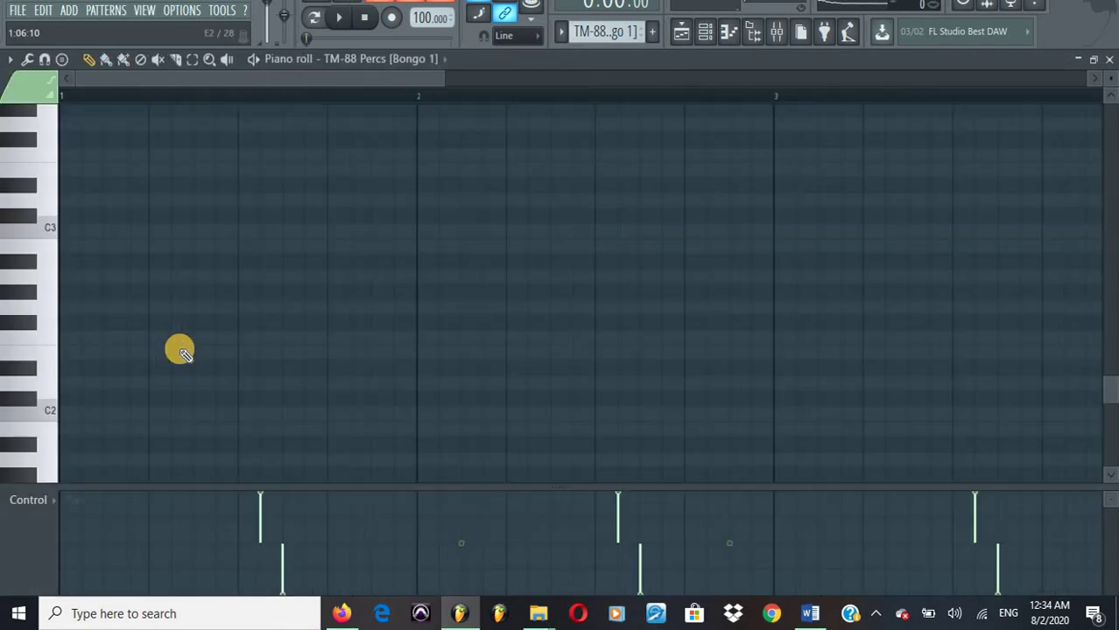
pyautogui.press('F6')
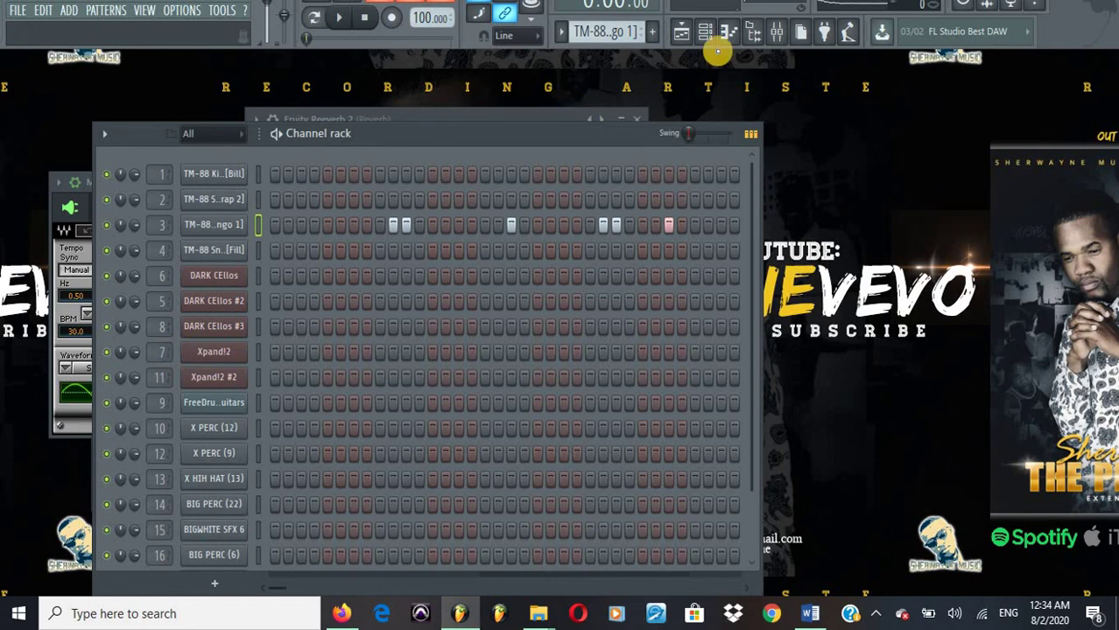
pyautogui.click(705, 37)
pyautogui.press('F12')
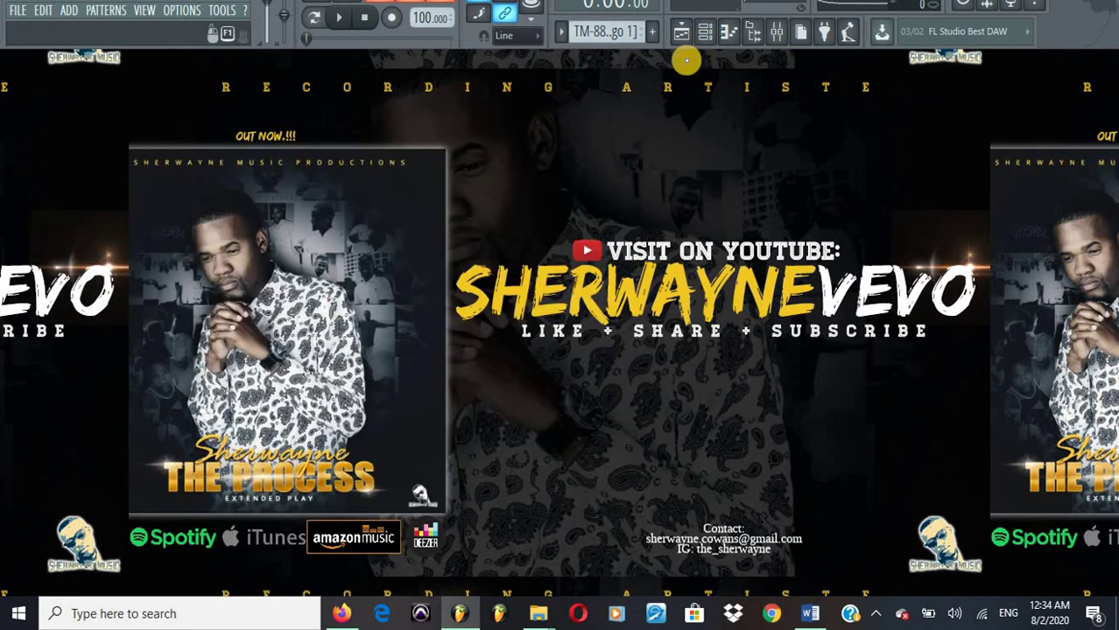